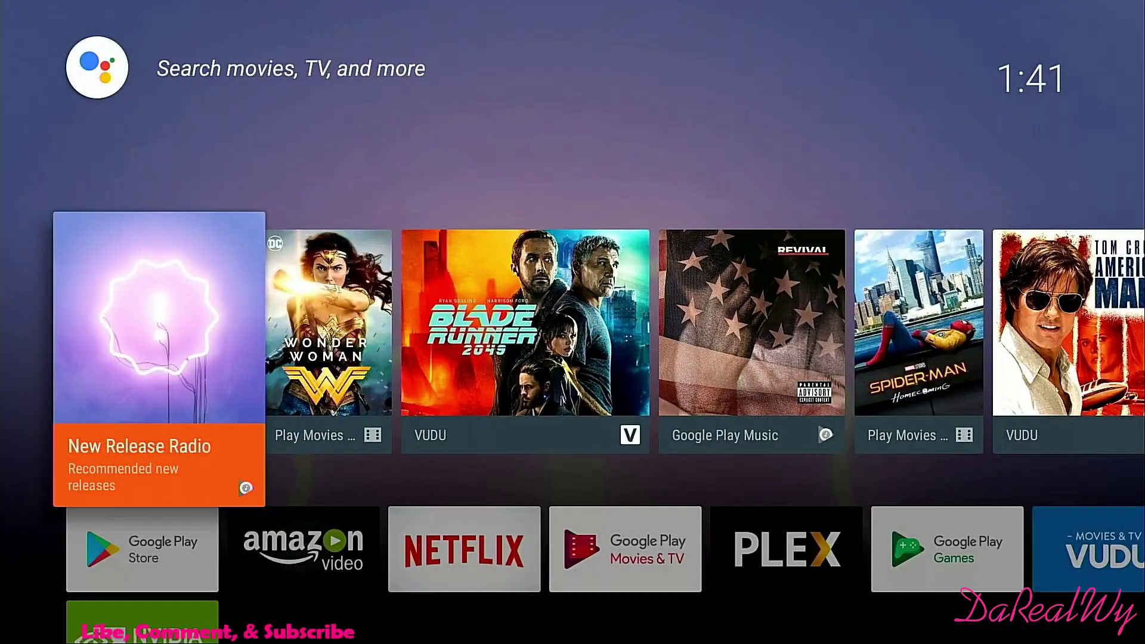
Browse along the home screen's row of installed apps and return to its start.
key(Down)
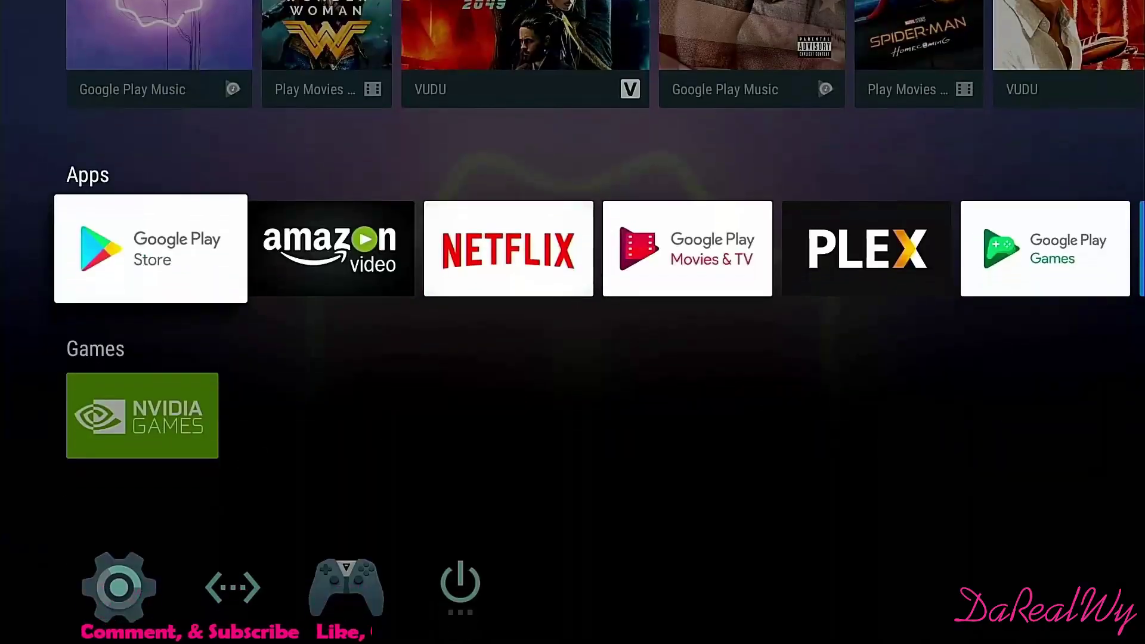
key(Right)
key(Right)
key(Right)
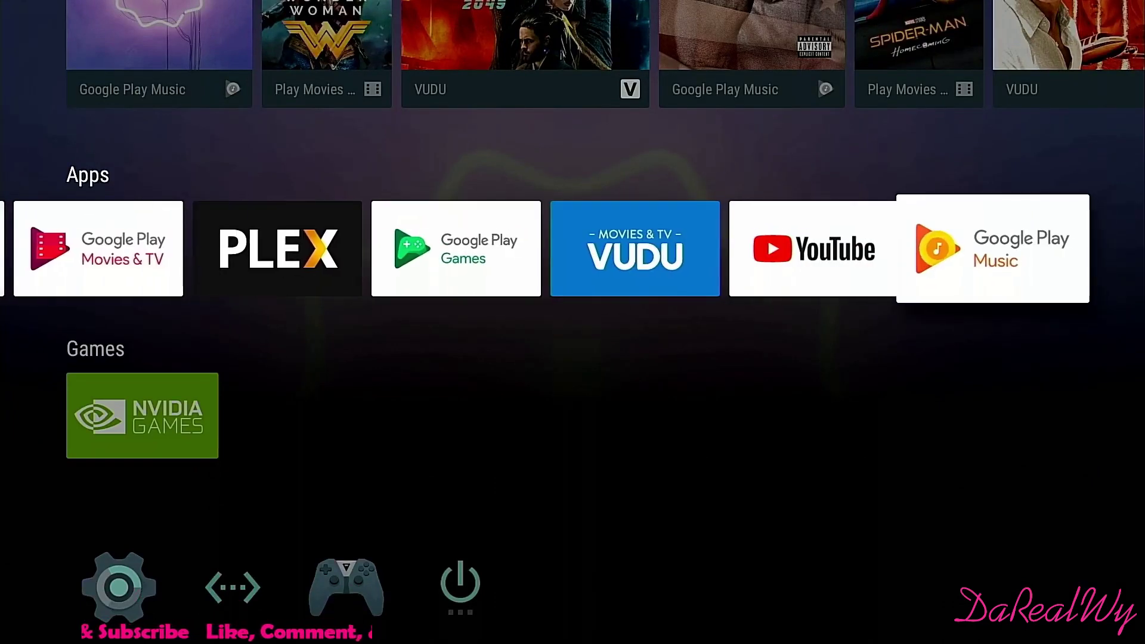
key(Left)
key(Left)
key(Left)
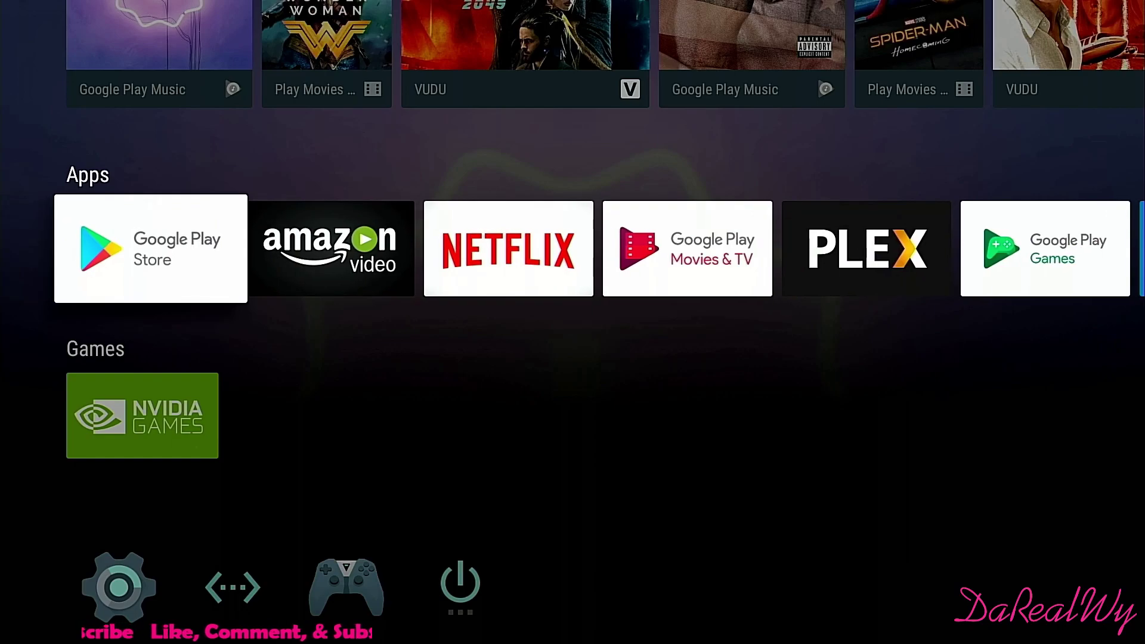
Open Settings > Apps and move into the installed apps list to Amazon Video.
key(Down)
key(Down)
key(Return)
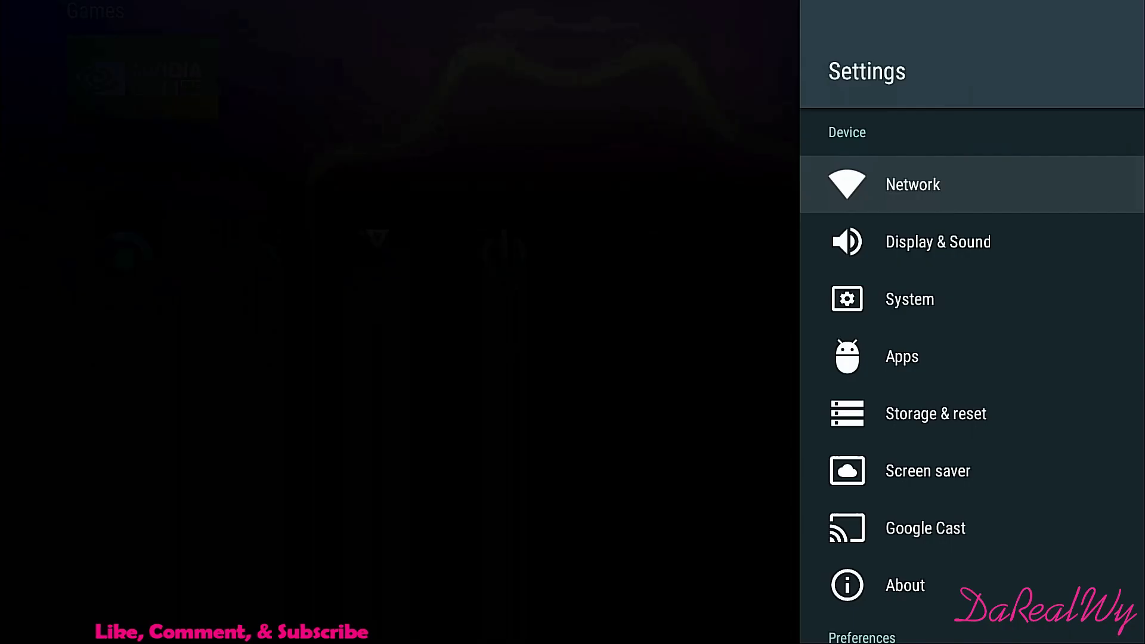
key(Down)
key(Down)
key(Down)
key(Return)
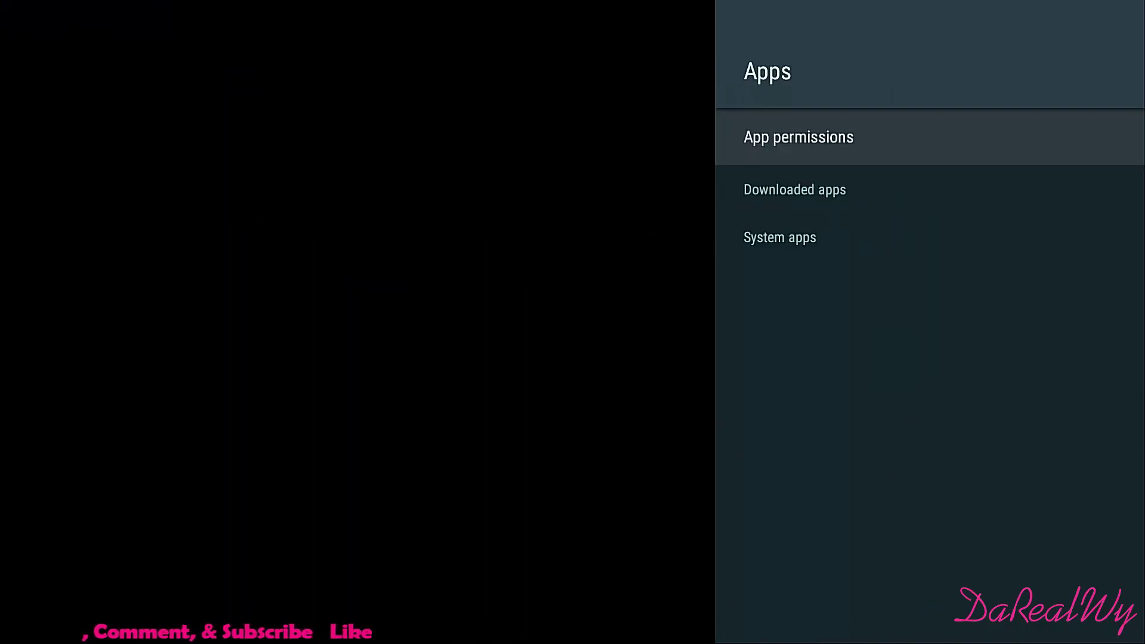
key(Down)
key(Down)
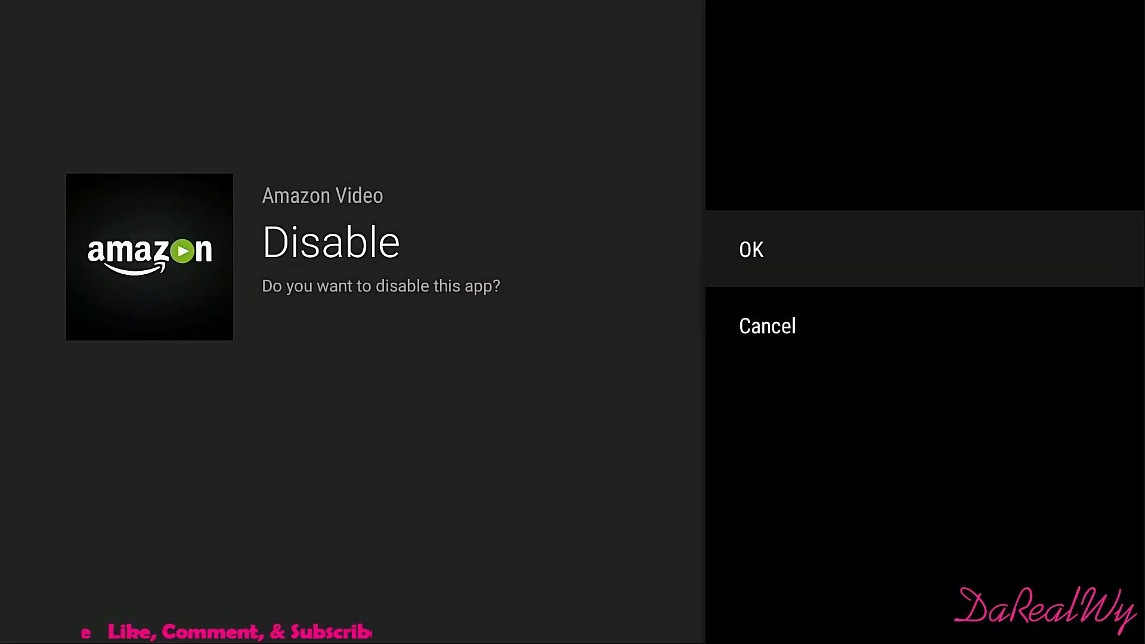
Confirm disabling Amazon Video, then scroll the Apps list down to Gallery.
key(Return)
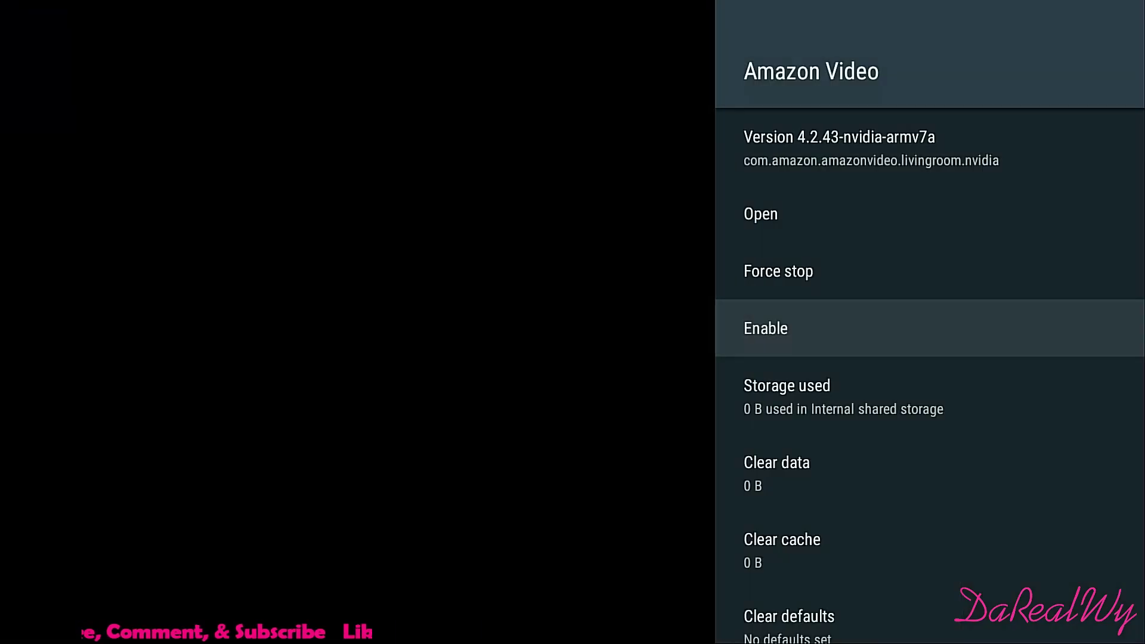
key(Escape)
key(Down)
key(Down)
key(Down)
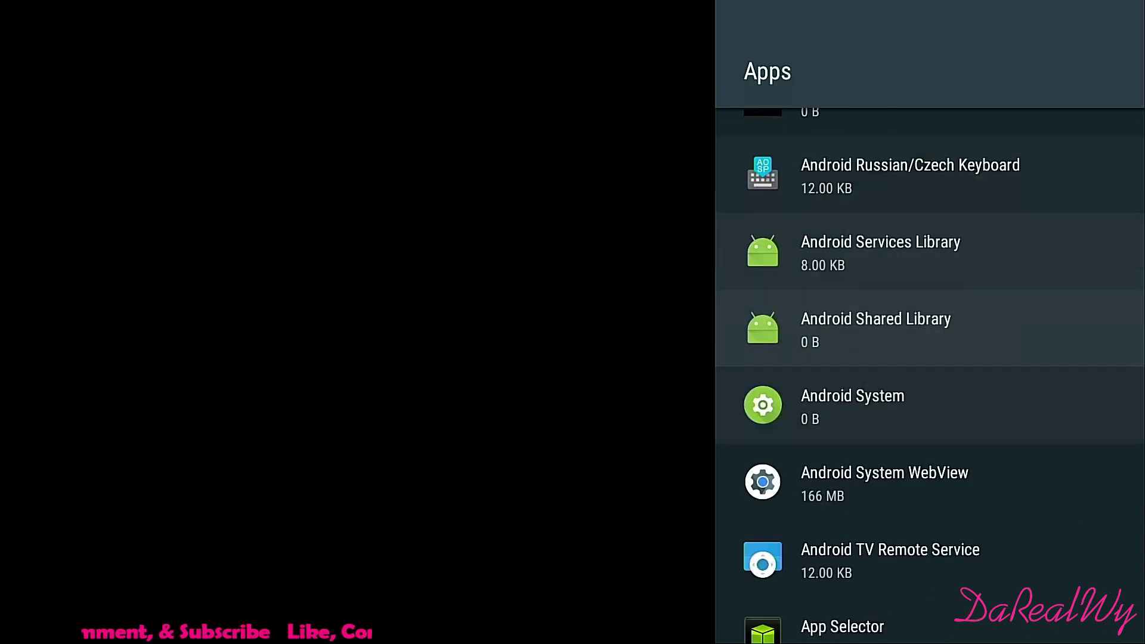
key(Down)
key(Down)
key(Down)
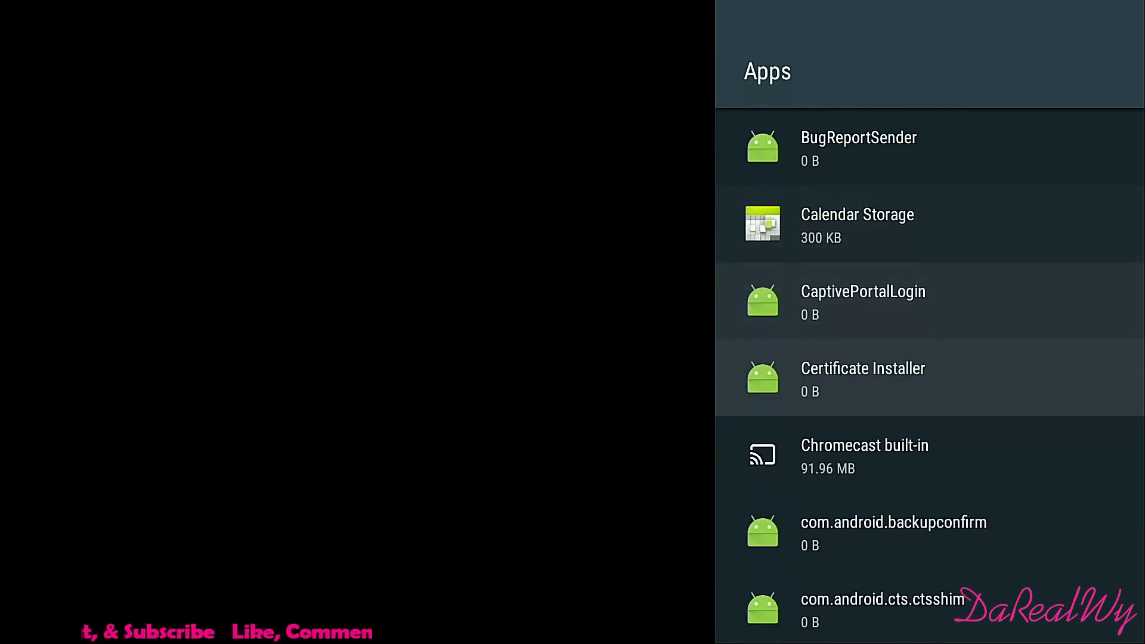
key(Down)
key(Down)
key(Down)
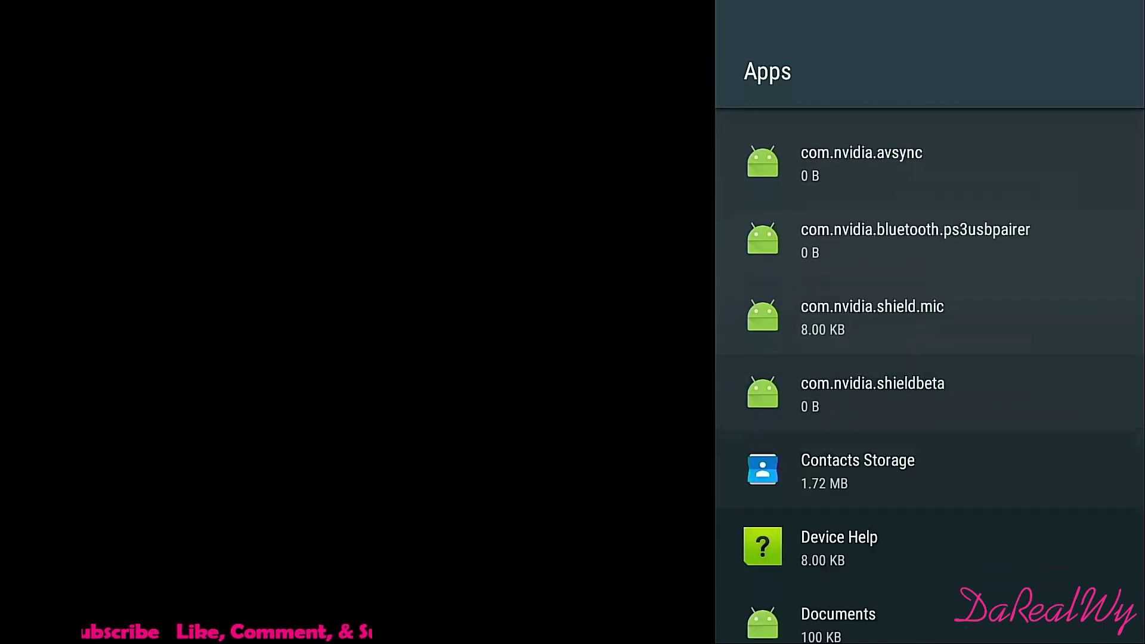
key(Down)
key(Down)
key(Down)
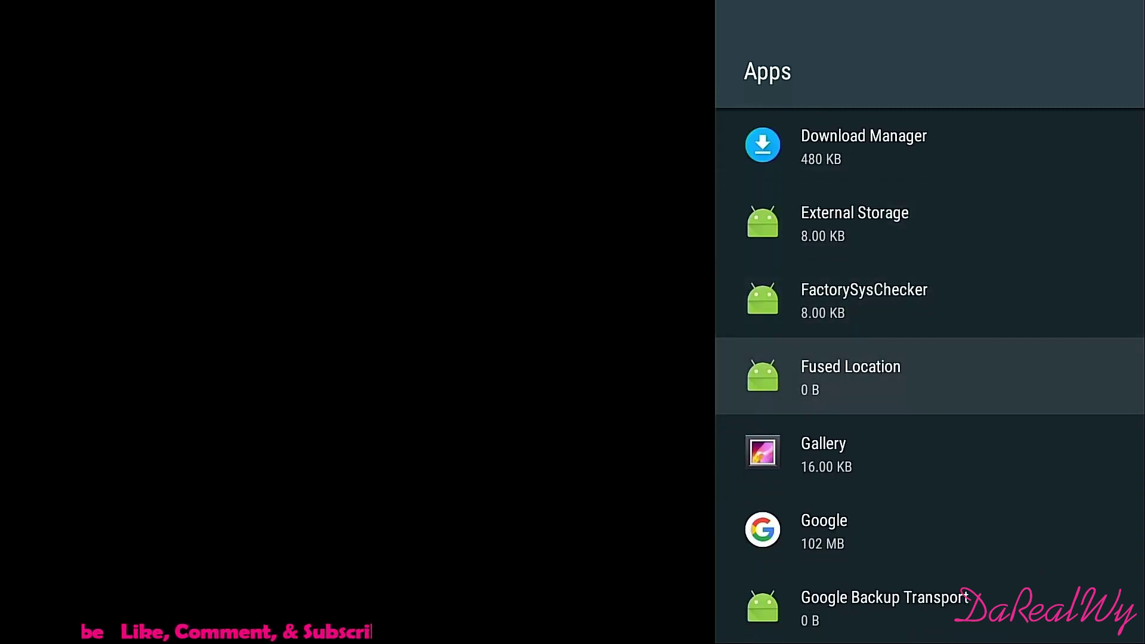
key(Down)
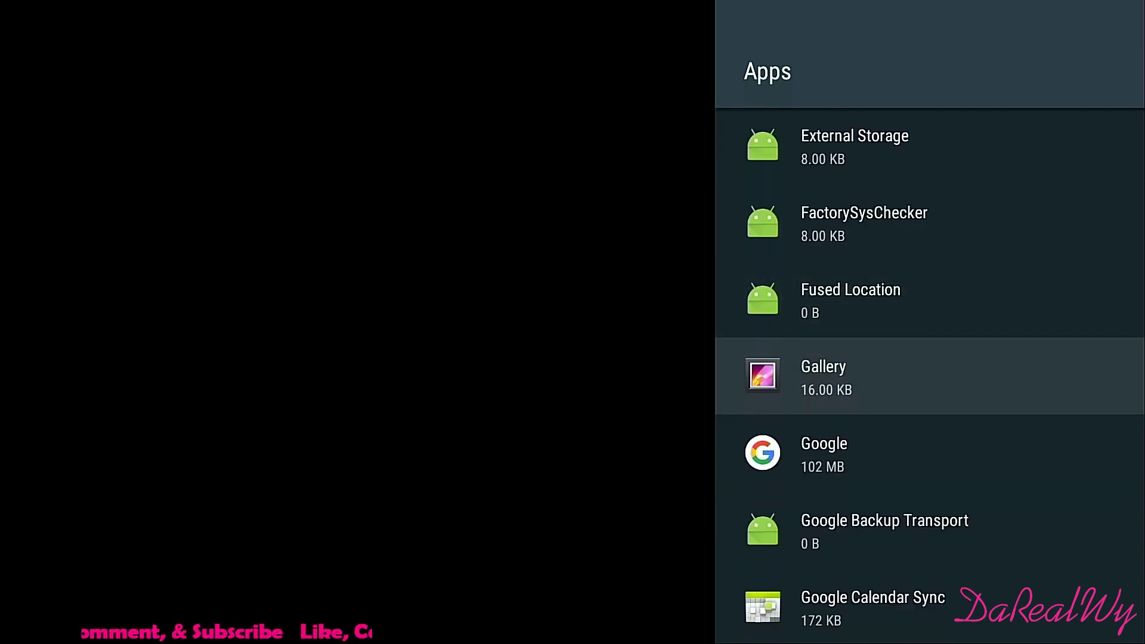
Enable the Gallery app, then disable it again.
key(Return)
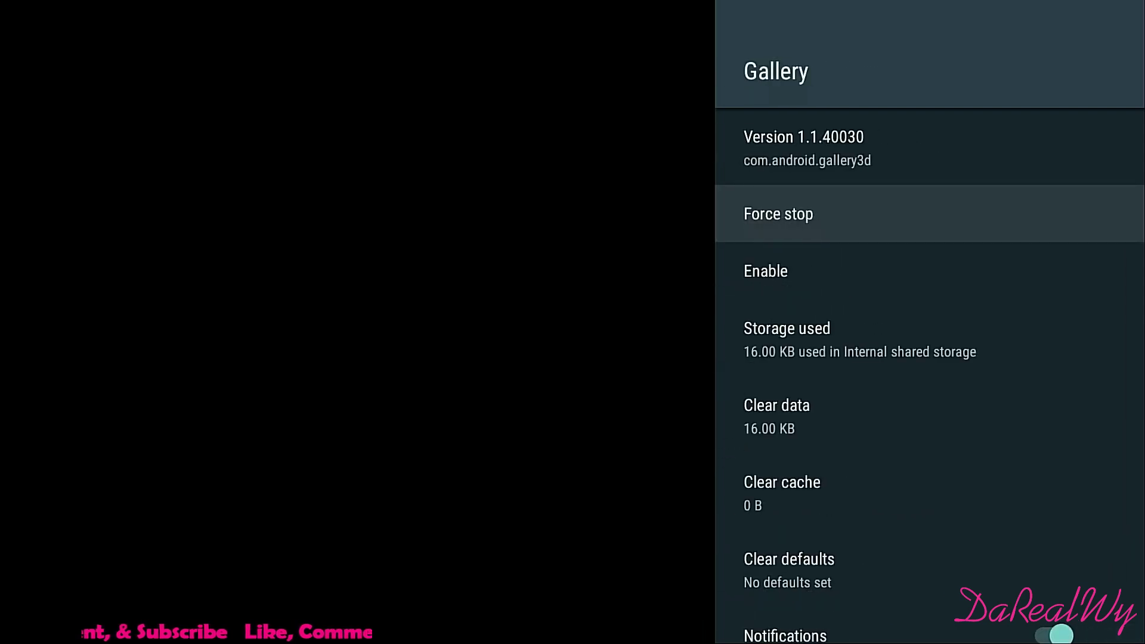
key(Down)
key(Return)
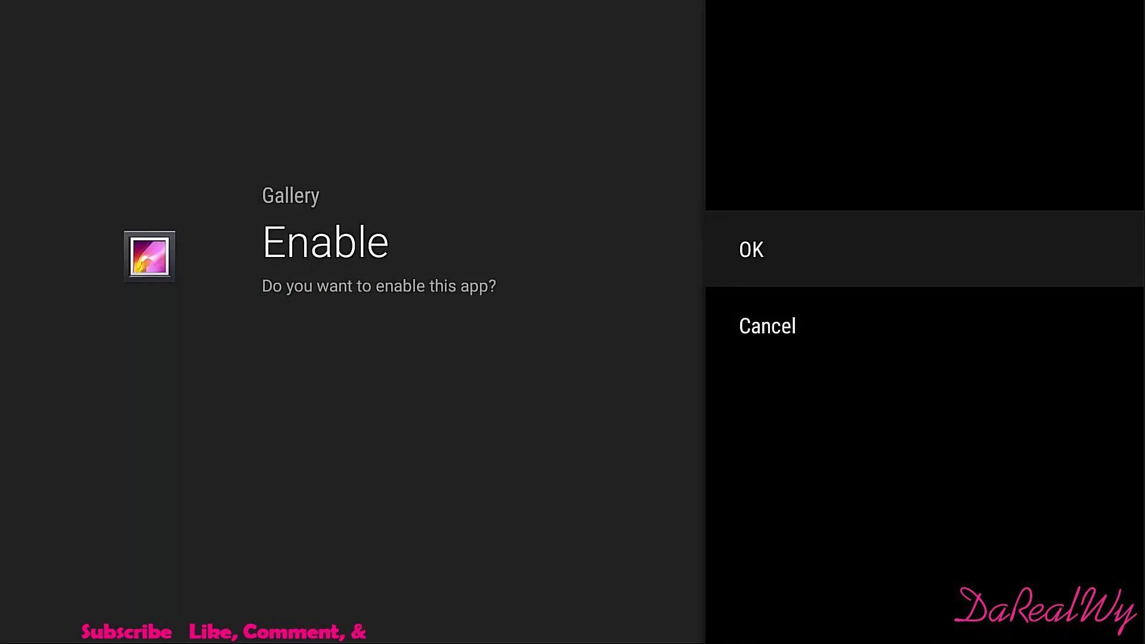
key(Return)
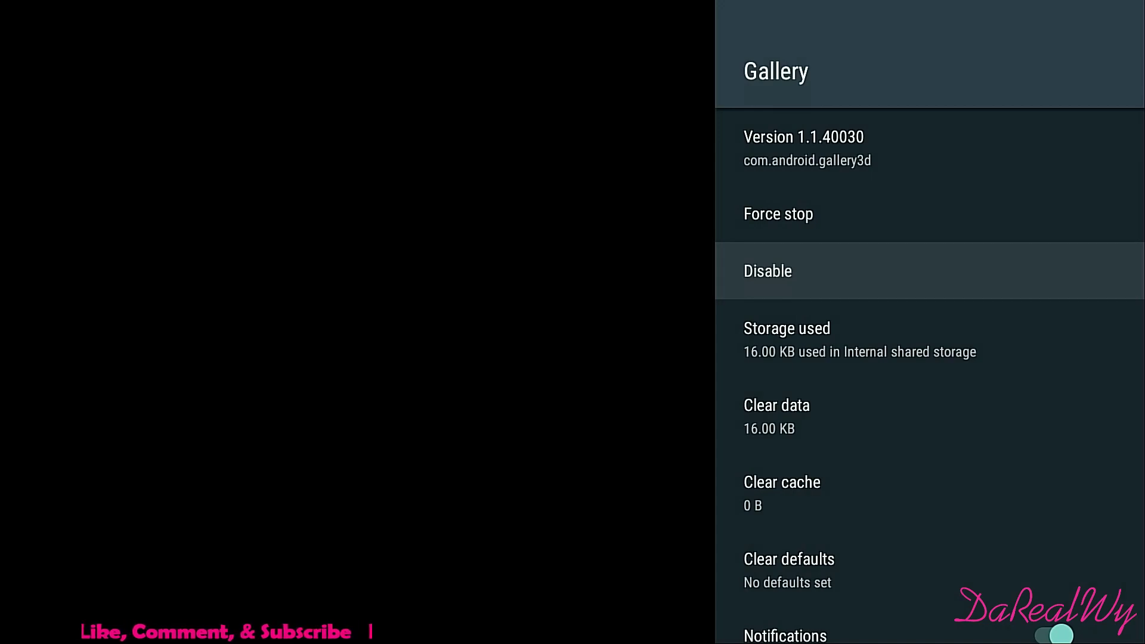
key(Return)
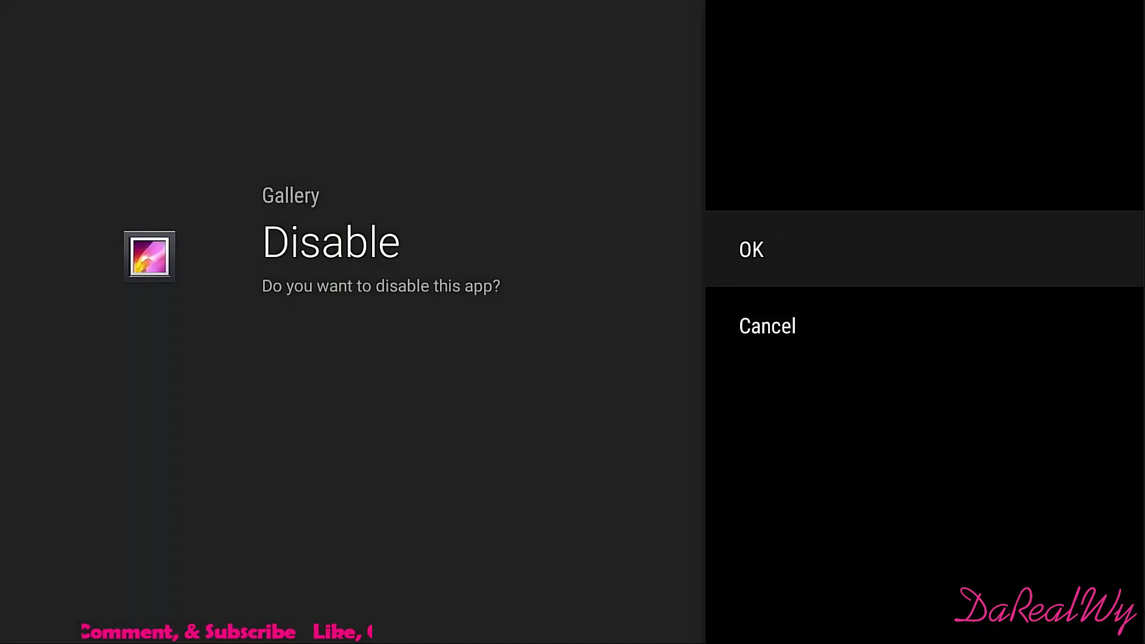
key(Return)
Disable Google Play Games from its app details page.
key(Escape)
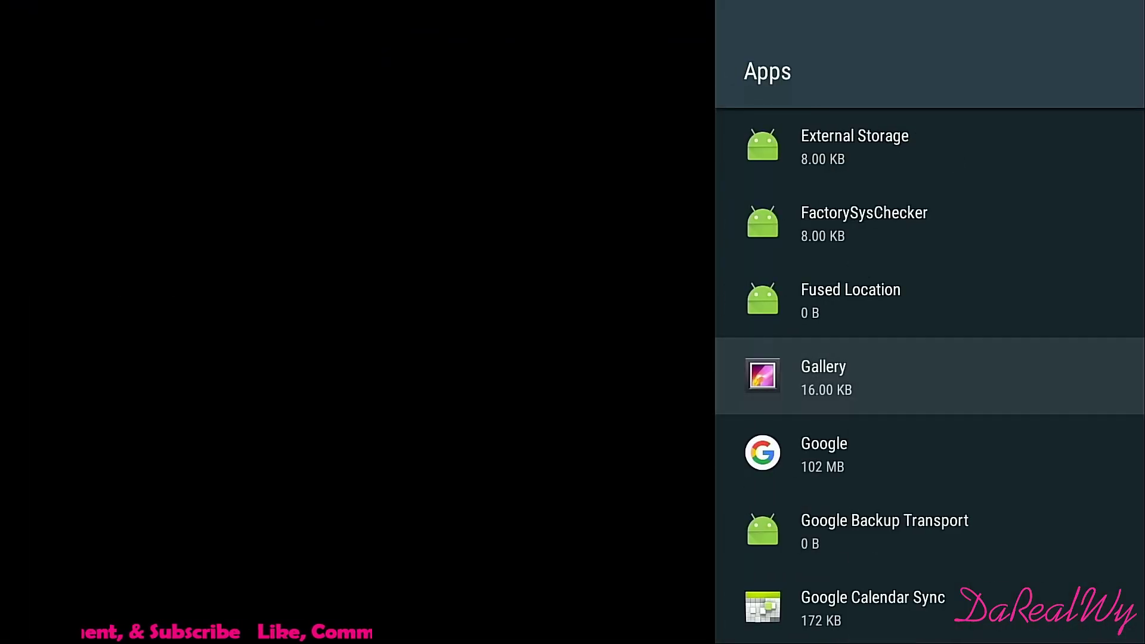
key(Down)
key(Down)
key(Down)
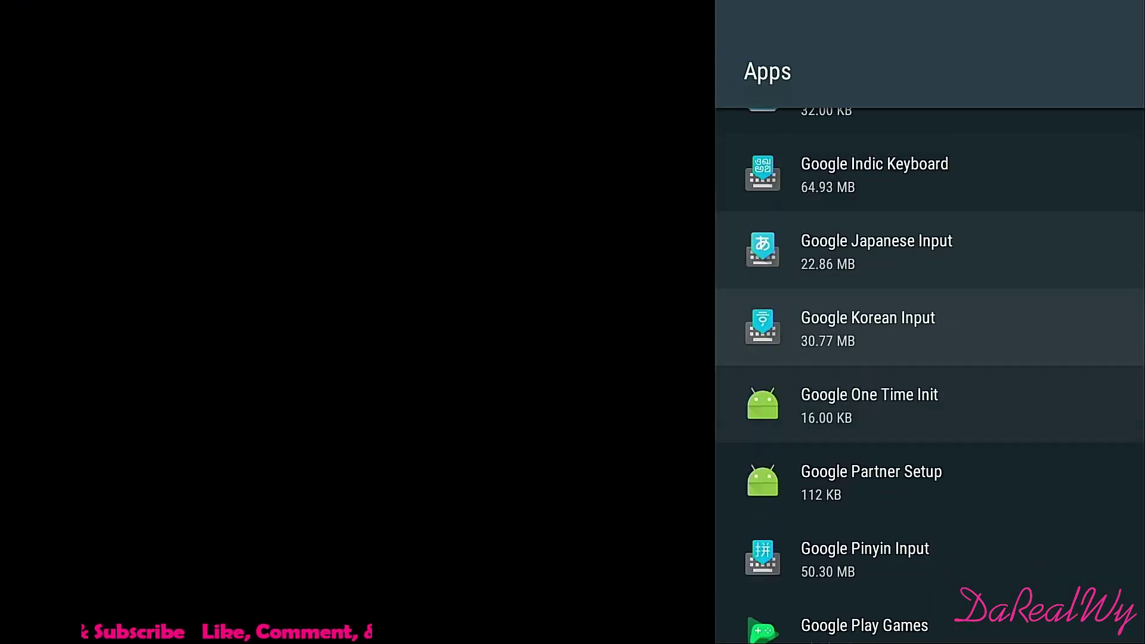
key(Down)
key(Return)
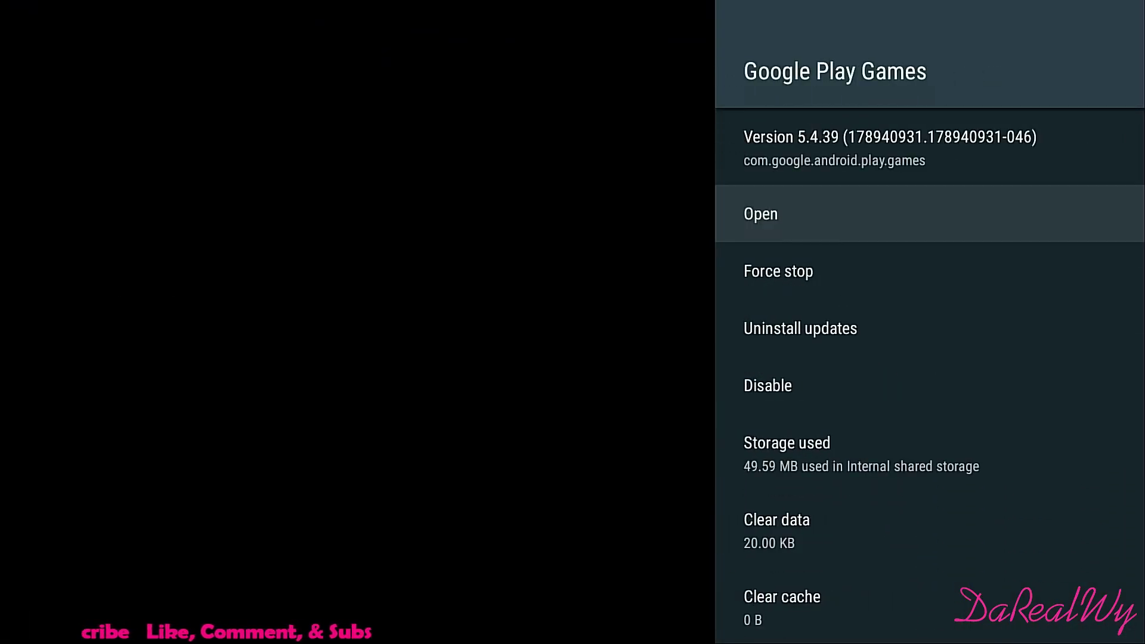
key(Return)
key(Down)
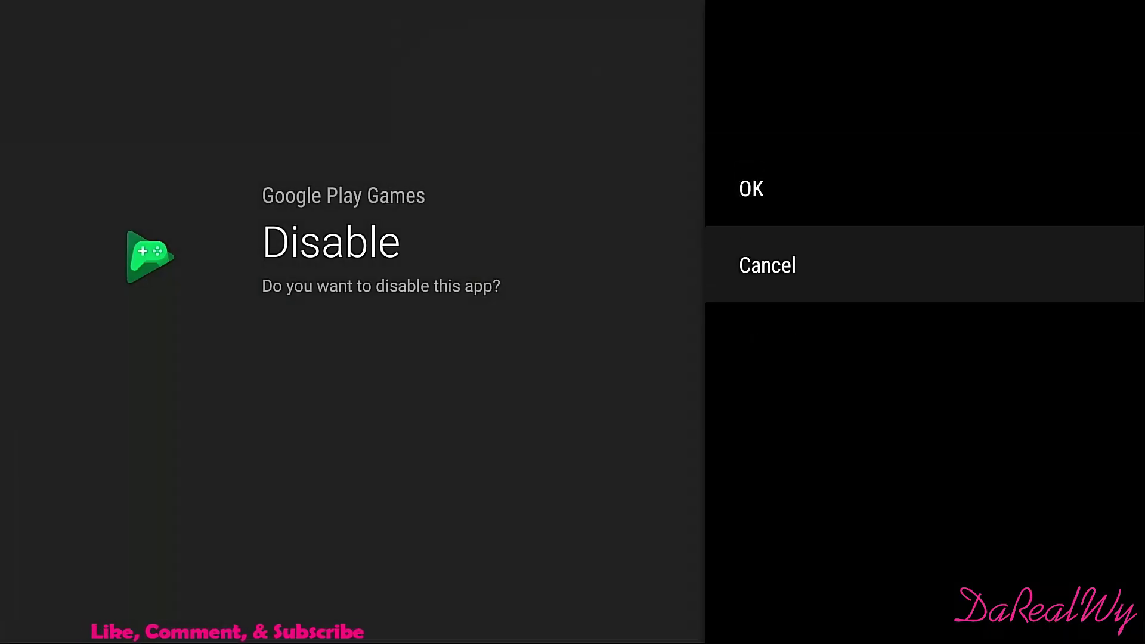
key(Up)
key(Return)
Open Google Play Movies & TV's details and choose Disable.
key(Escape)
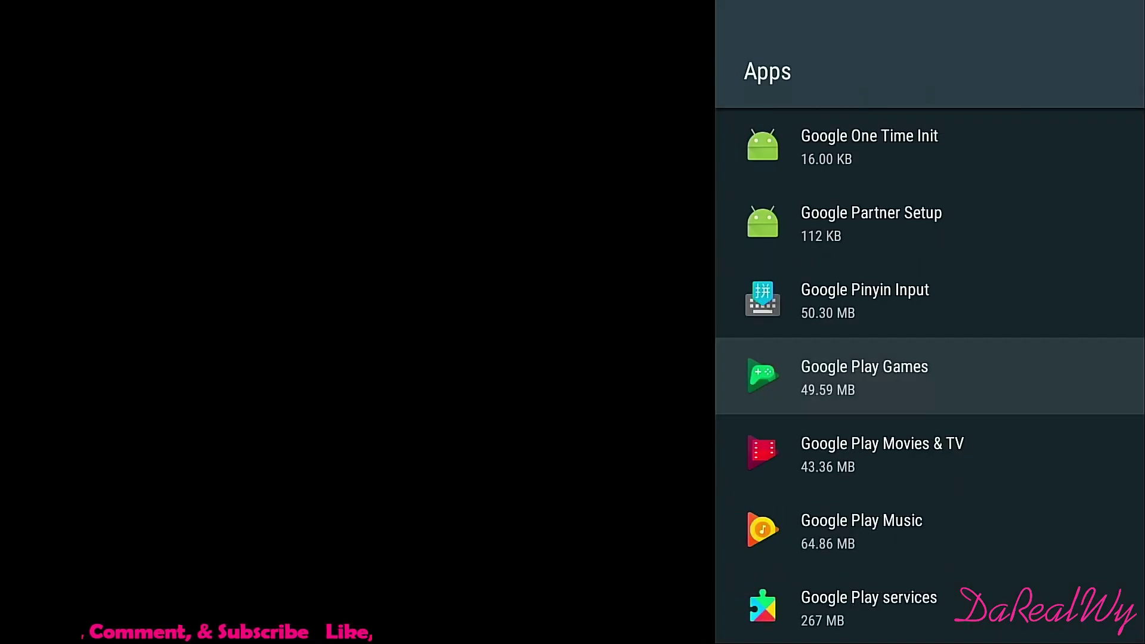
key(Down)
key(Return)
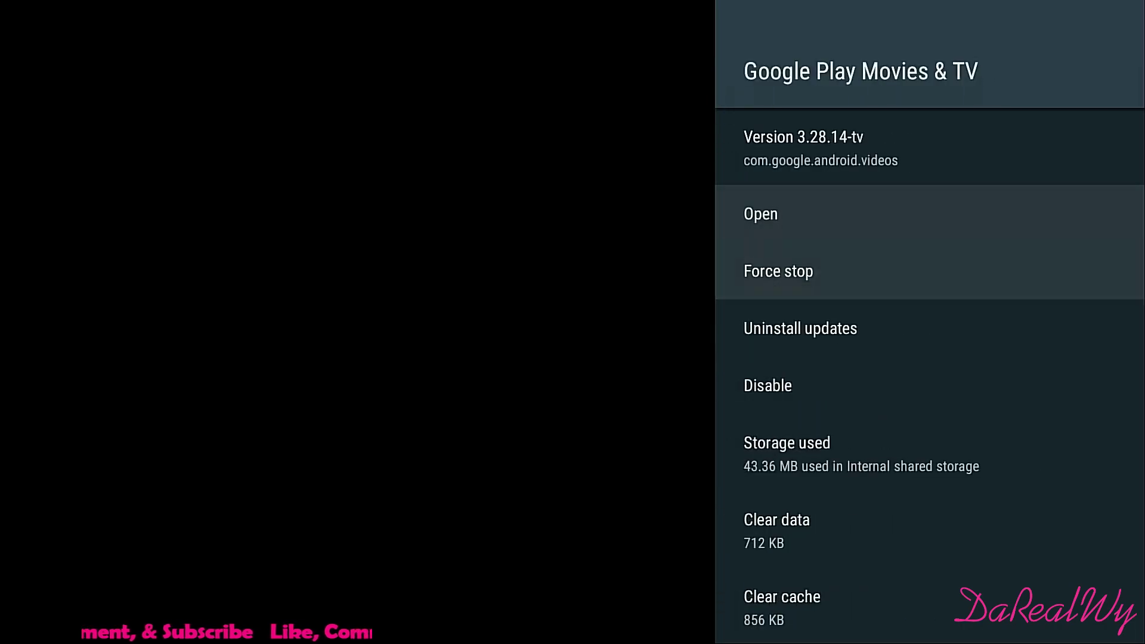
key(Down)
key(Down)
key(Down)
key(Return)
key(Return)
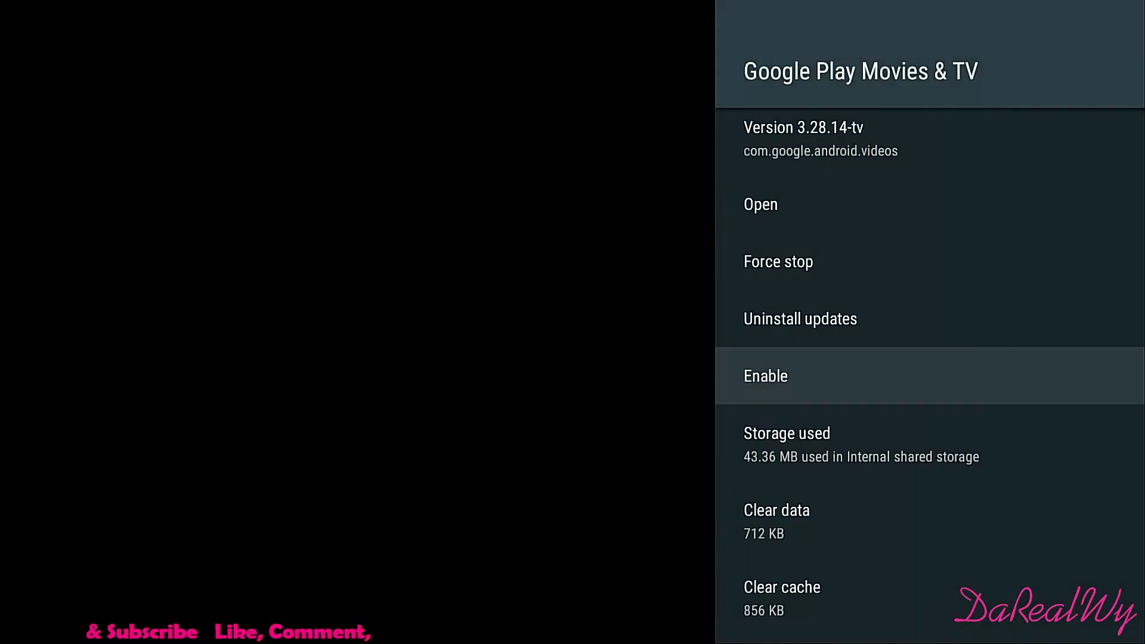
Reopen Settings > Apps and check Google Play Movies & TV's info page.
key(Escape)
key(Escape)
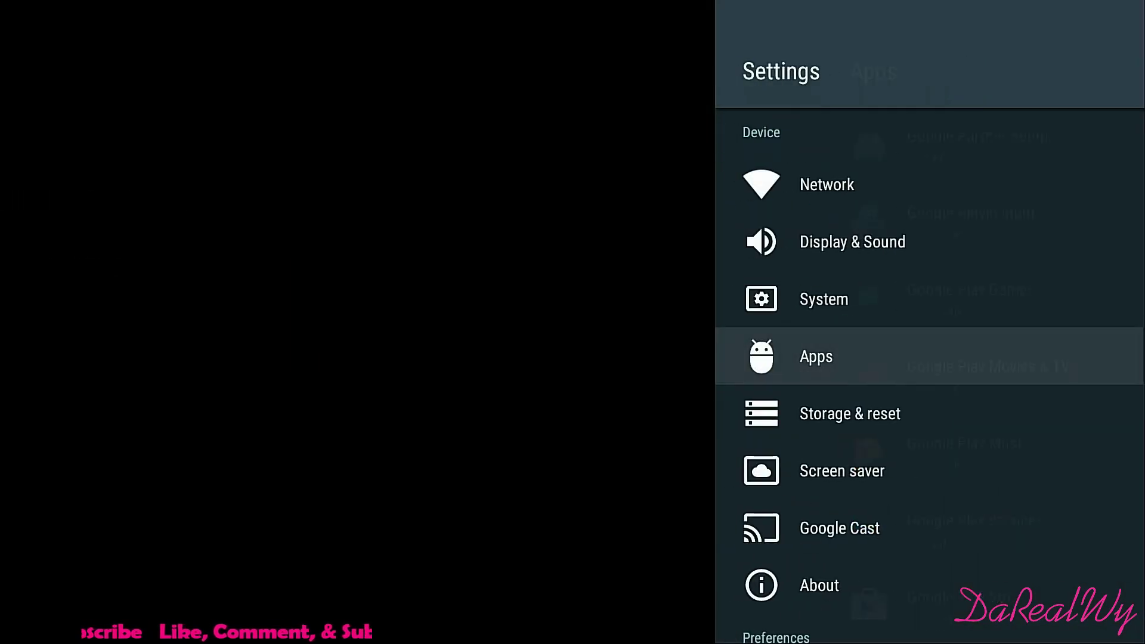
key(Return)
key(Down)
key(Down)
key(Down)
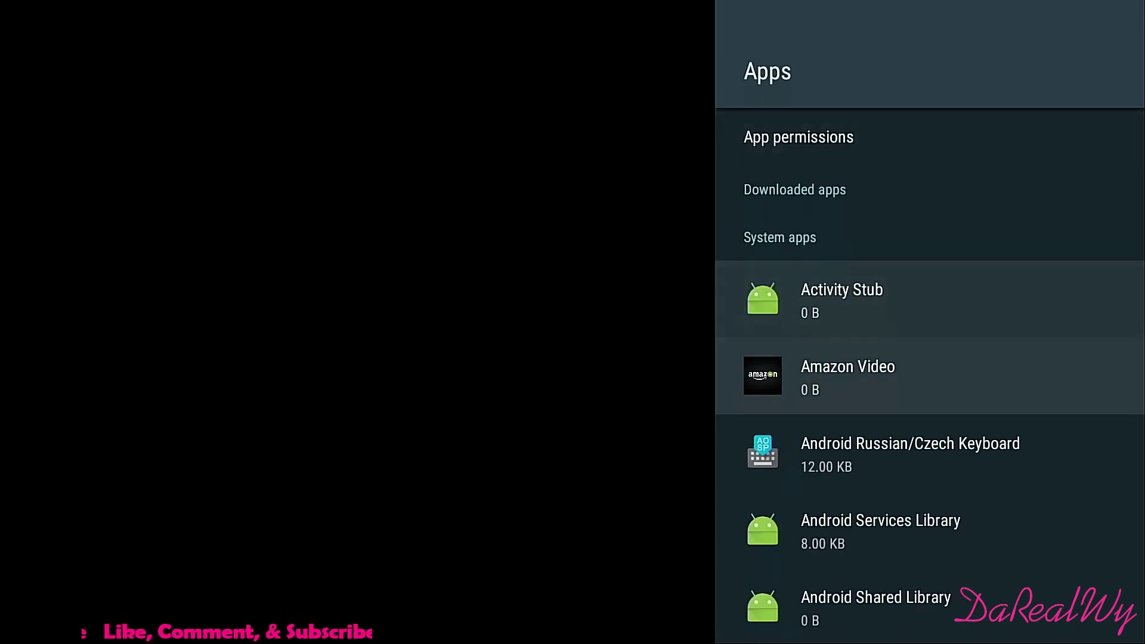
key(Down)
key(Down)
key(Down)
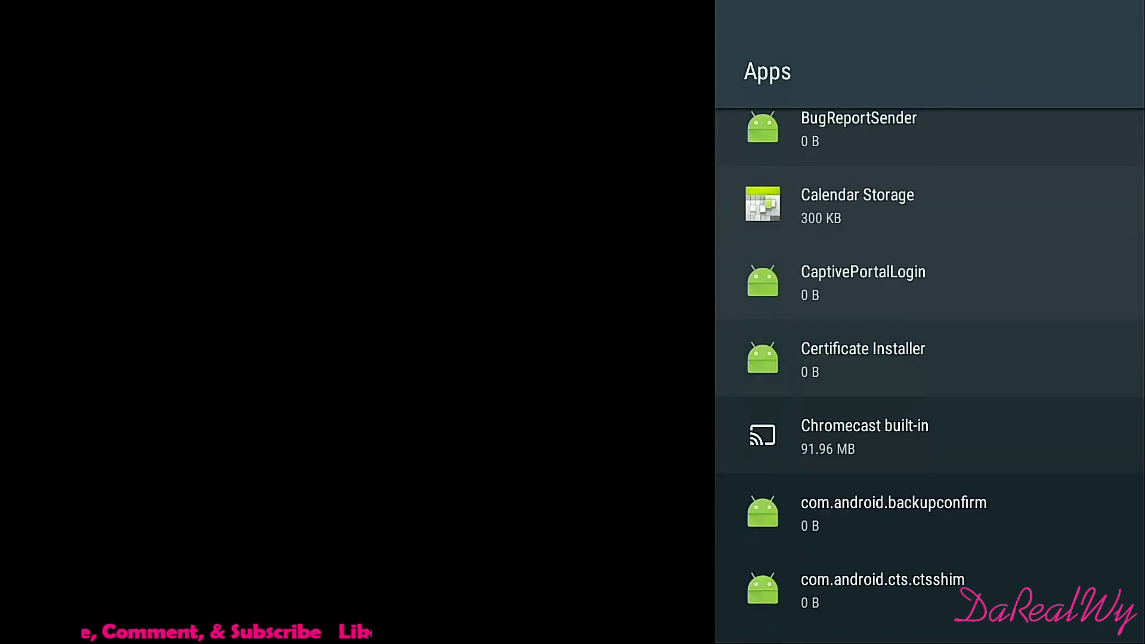
key(Down)
key(Down)
key(Down)
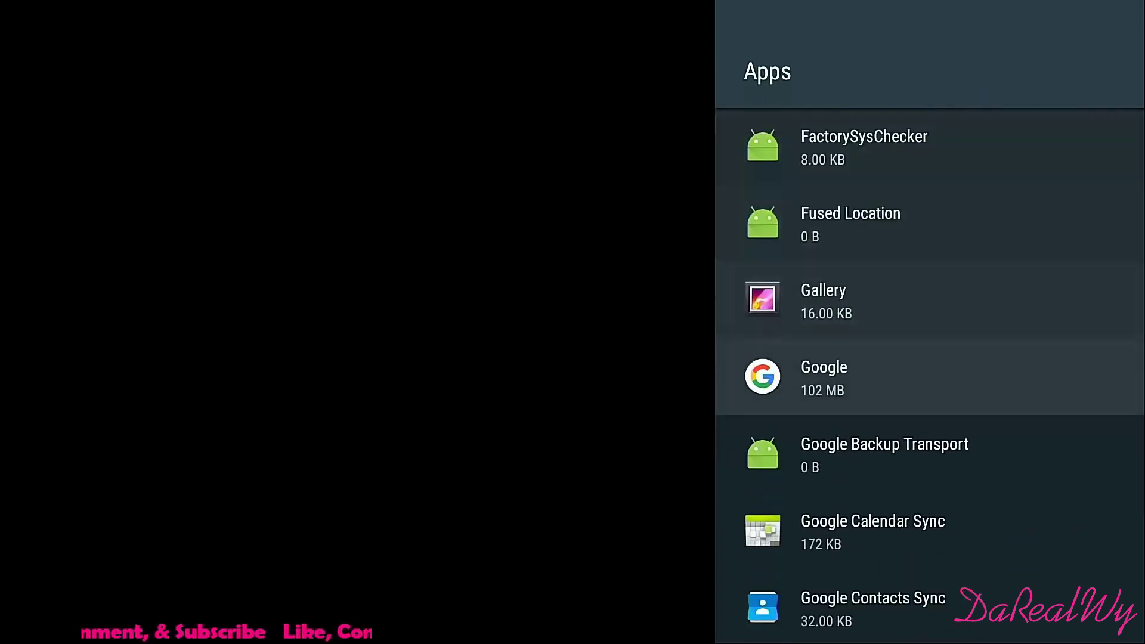
key(Down)
key(Down)
key(Down)
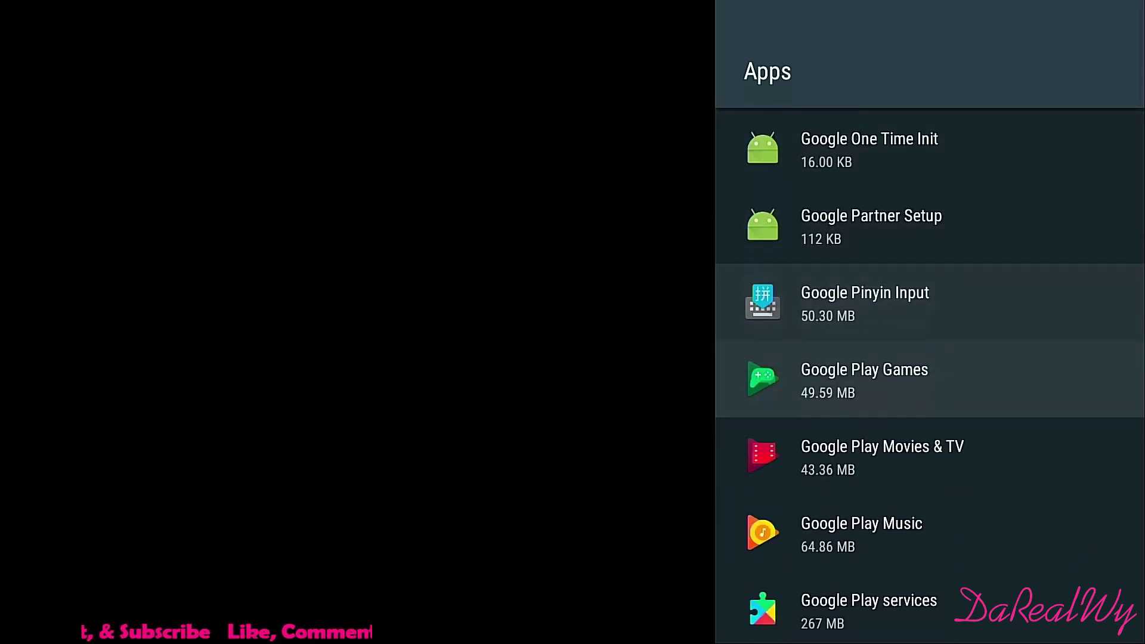
key(Return)
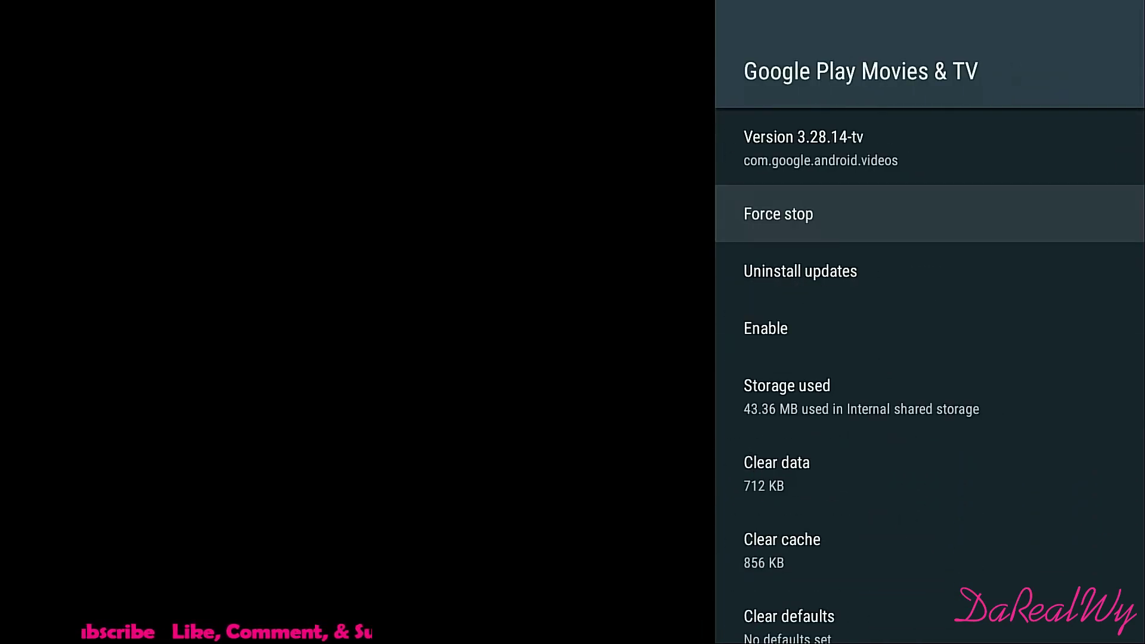
key(Escape)
Disable Google Play Music and return to the Apps list.
key(Down)
key(Return)
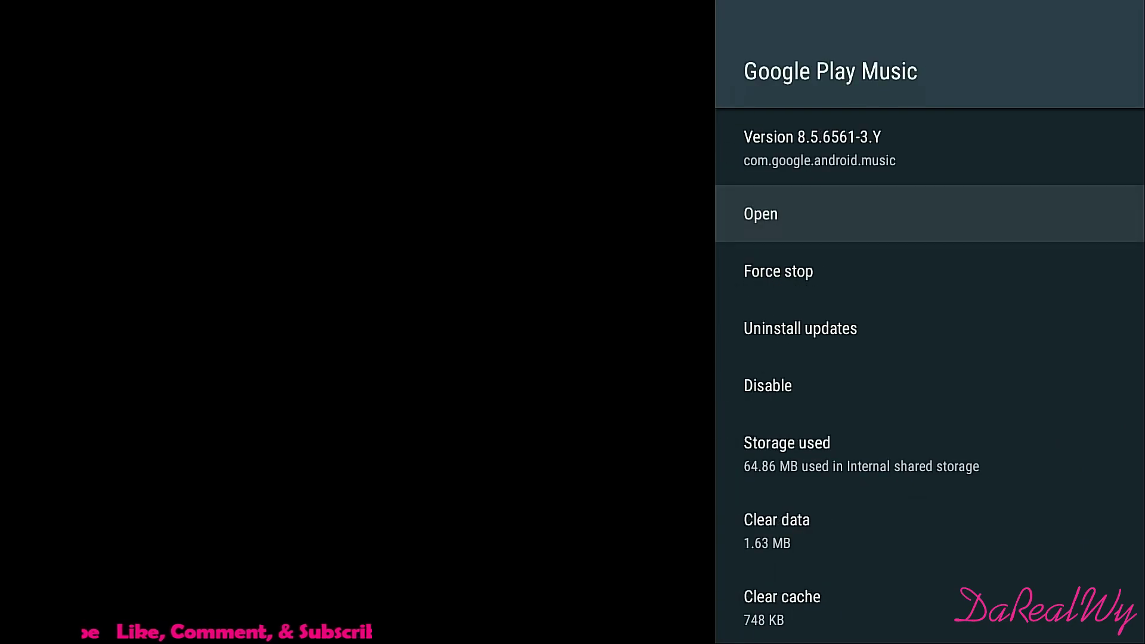
key(Down)
key(Down)
key(Down)
key(Return)
key(Return)
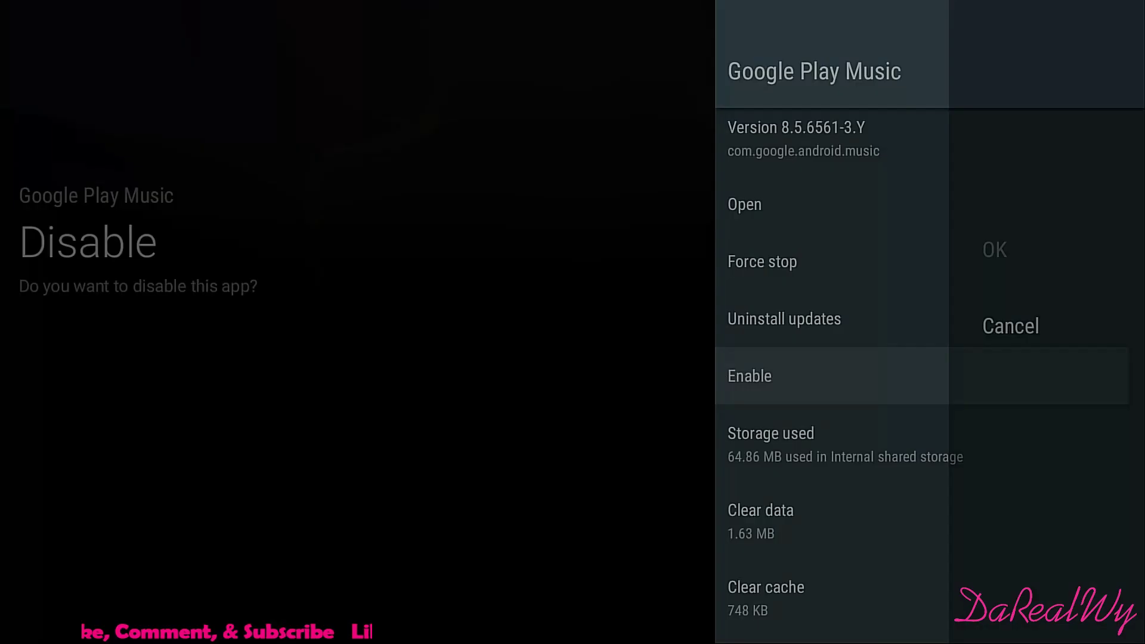
key(Escape)
key(Down)
key(Down)
key(Down)
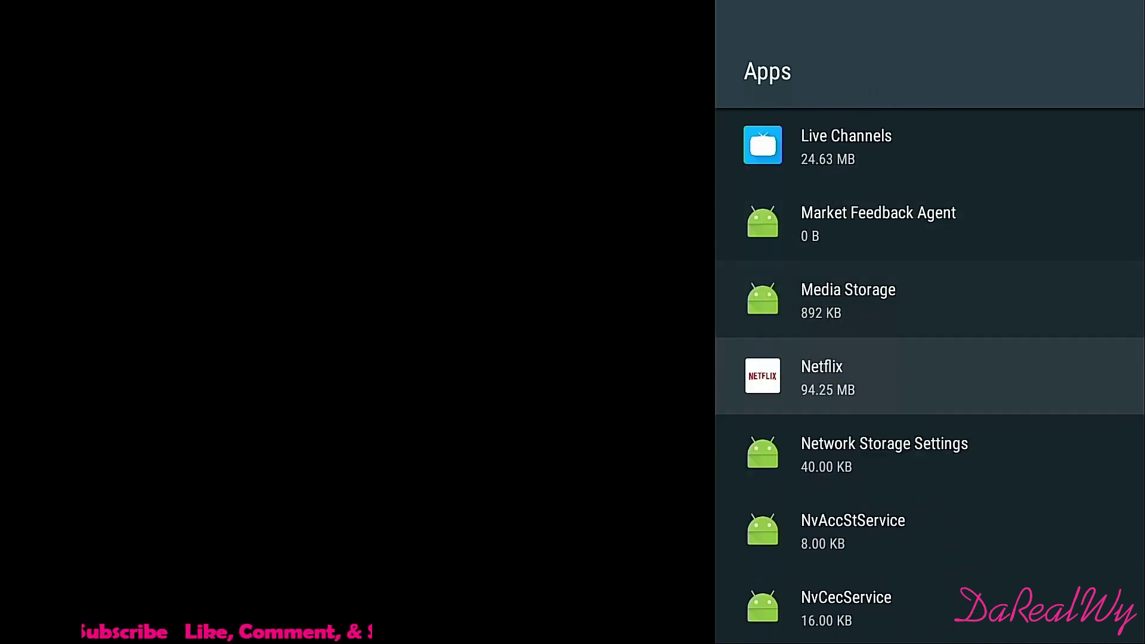
Disable Netflix and request disabling NVIDIA Games.
key(Return)
key(Down)
key(Down)
key(Down)
key(Return)
key(Return)
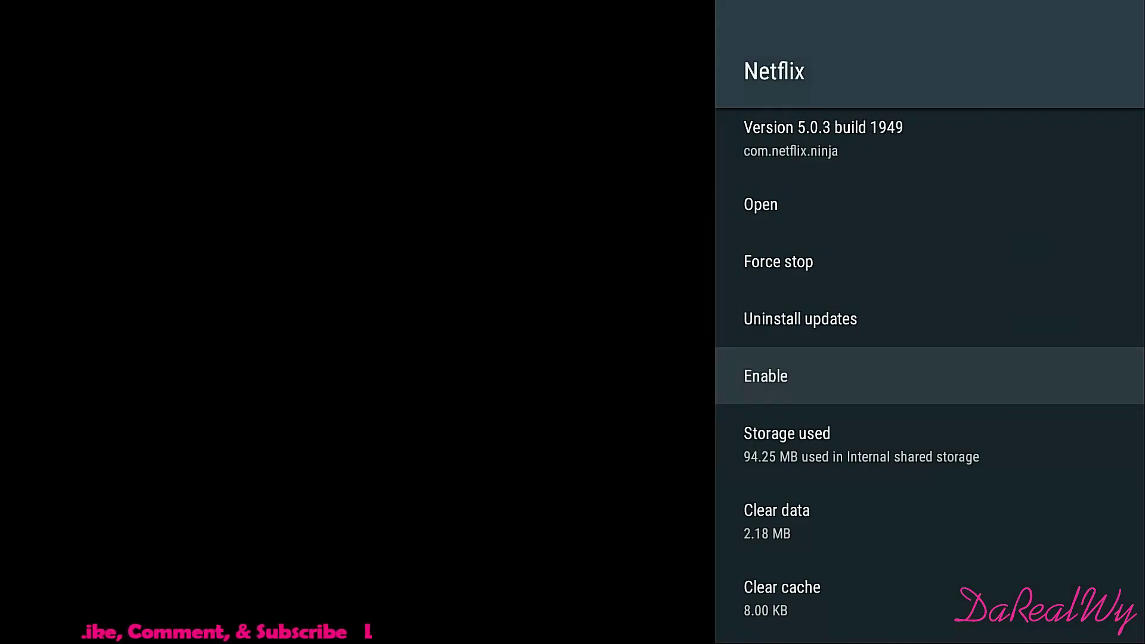
key(Down)
key(Down)
key(Down)
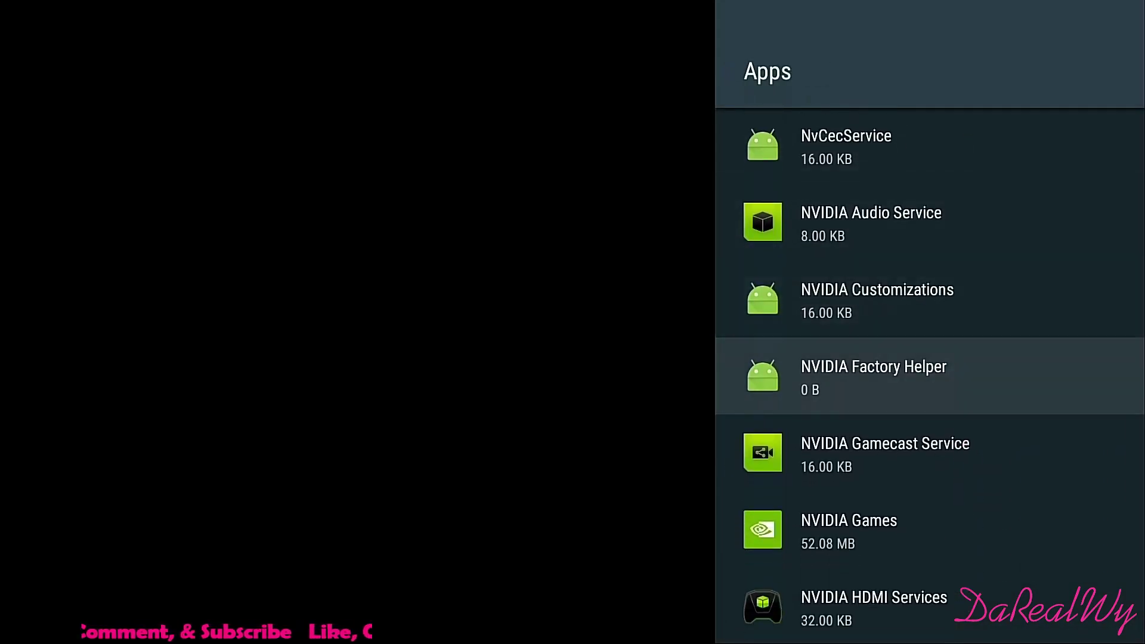
key(Return)
key(Down)
key(Down)
key(Down)
key(Return)
key(Return)
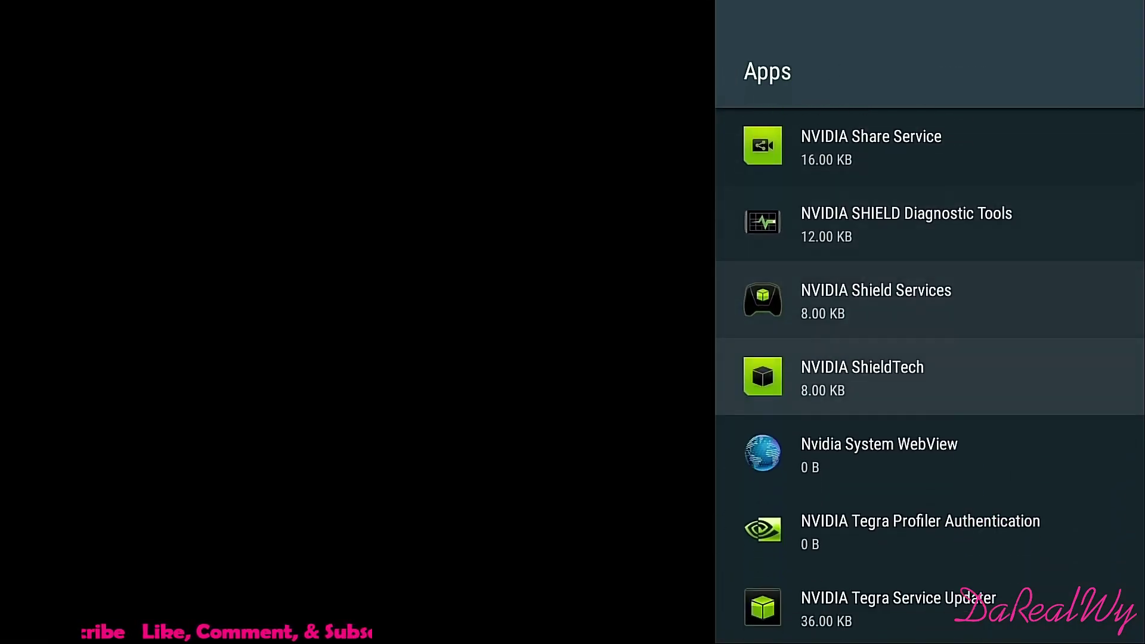
Scroll down to Plex and disable it.
key(Down)
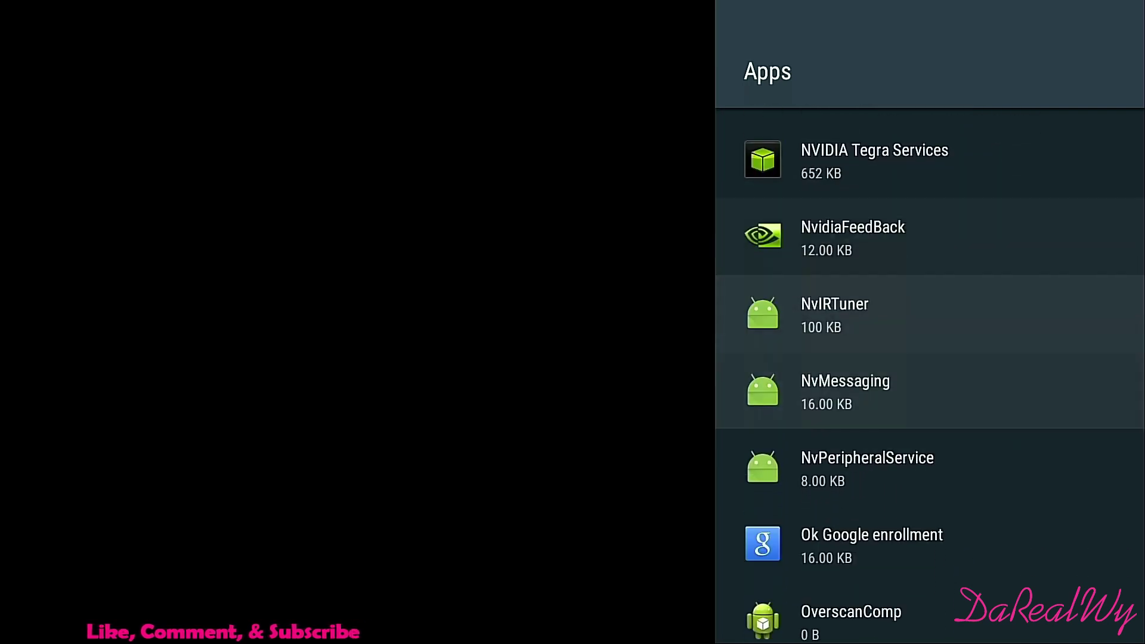
key(Down)
key(Down)
key(Down)
key(Return)
key(Down)
key(Down)
key(Down)
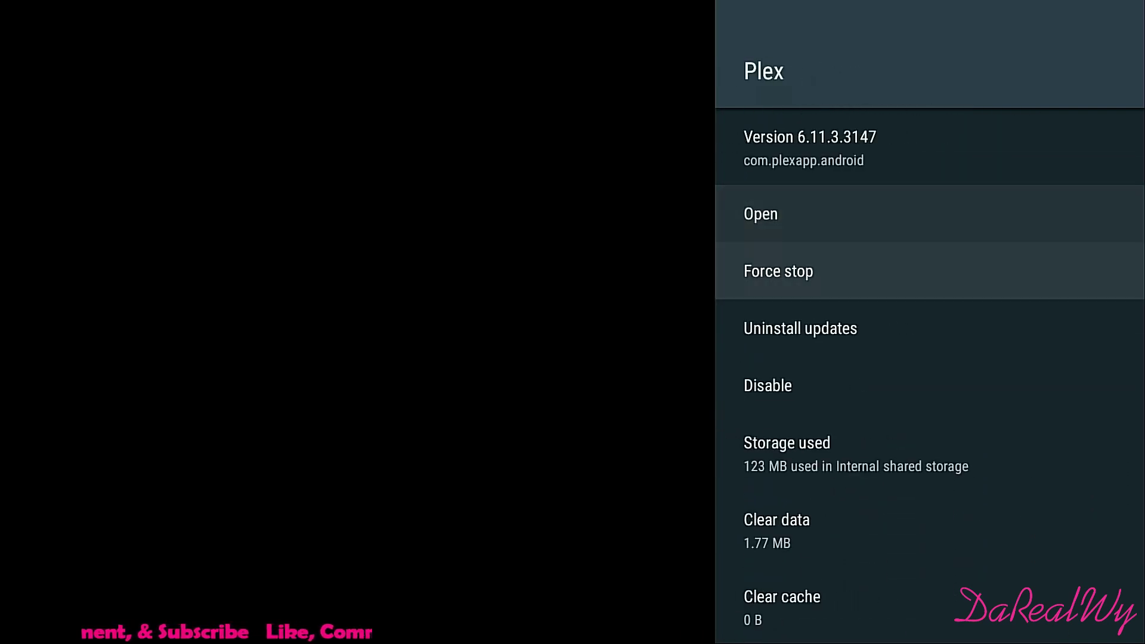
key(Return)
key(Return)
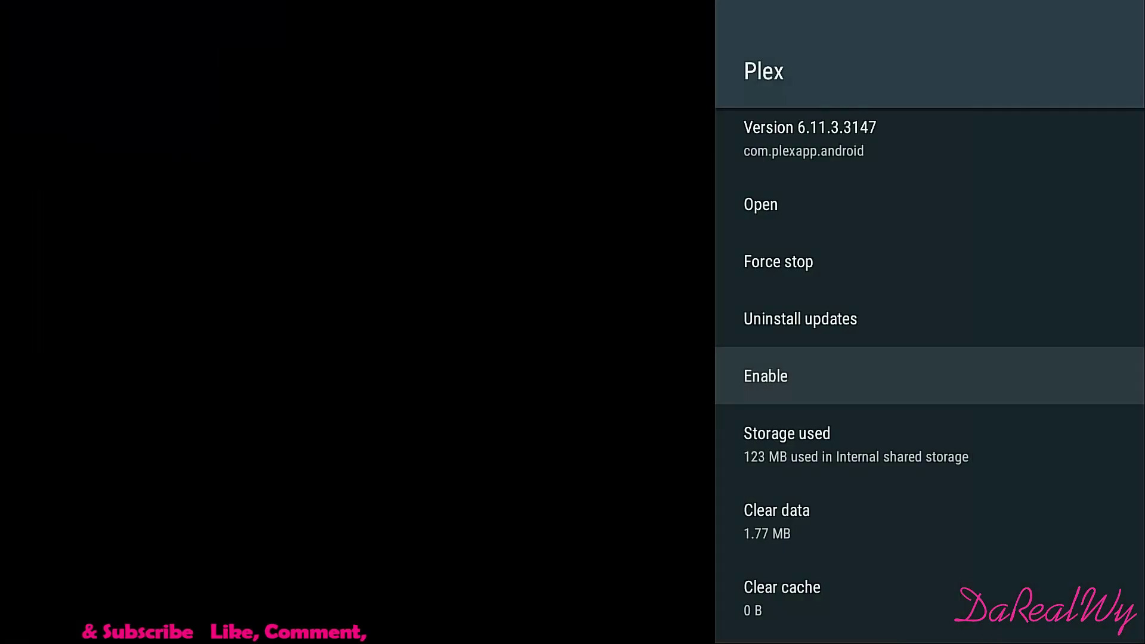
key(Down)
Open Plex Media Server's details, then continue down the Apps list.
key(Return)
key(Down)
key(Down)
key(Down)
key(Return)
key(Return)
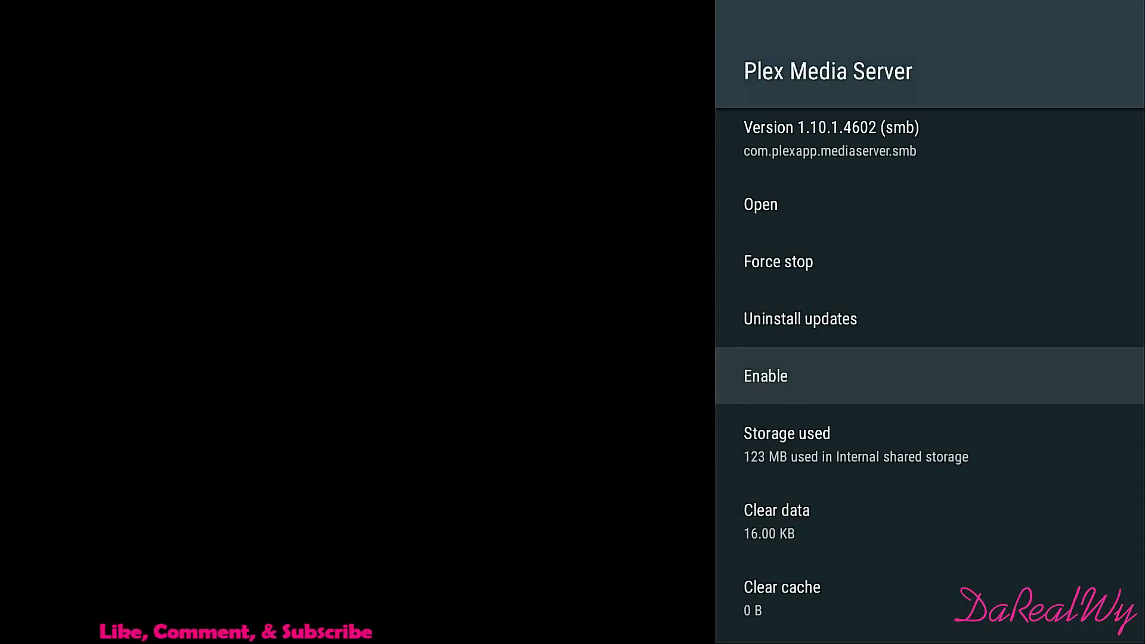
key(Escape)
key(Down)
key(Down)
key(Down)
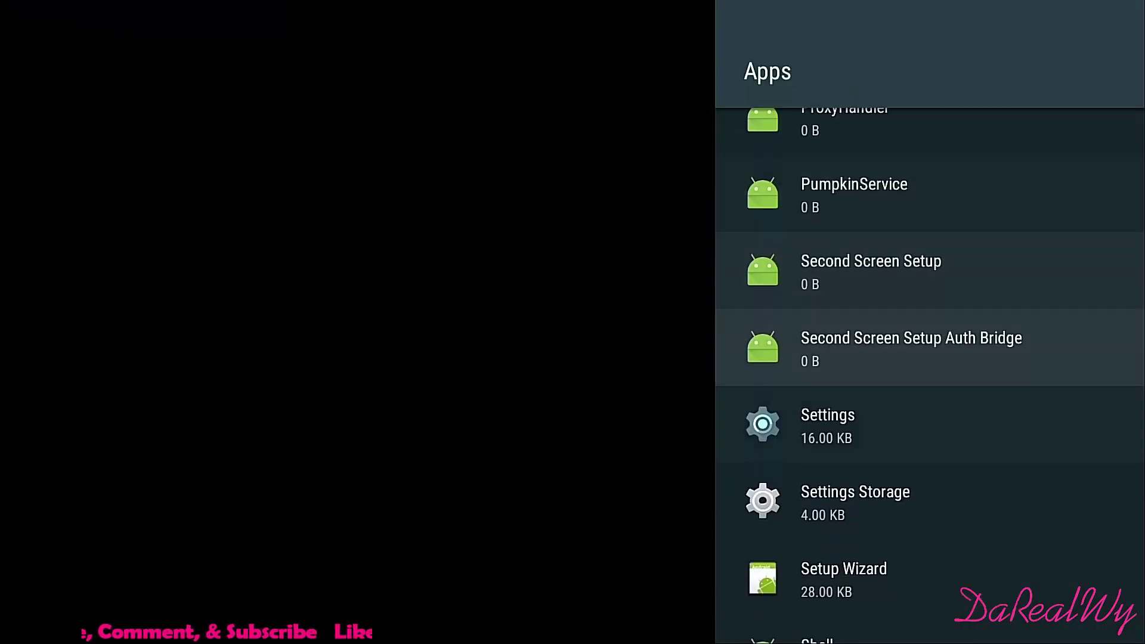
key(Down)
key(Down)
key(Down)
key(Down)
key(Down)
key(Down)
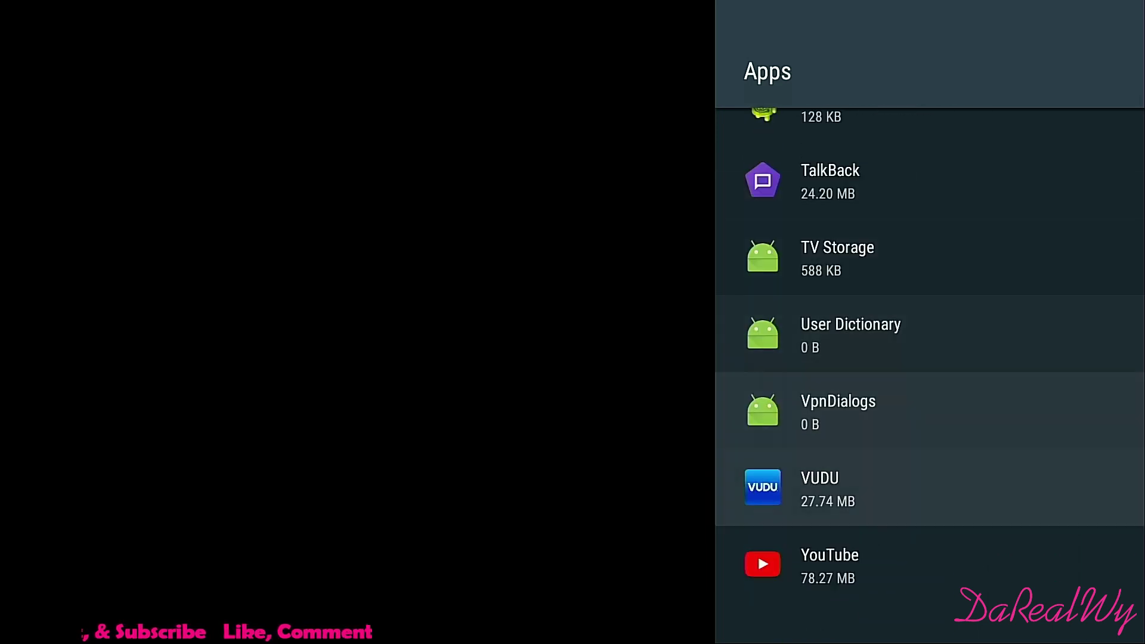
Disable VUDU and return to the Apps list.
key(Return)
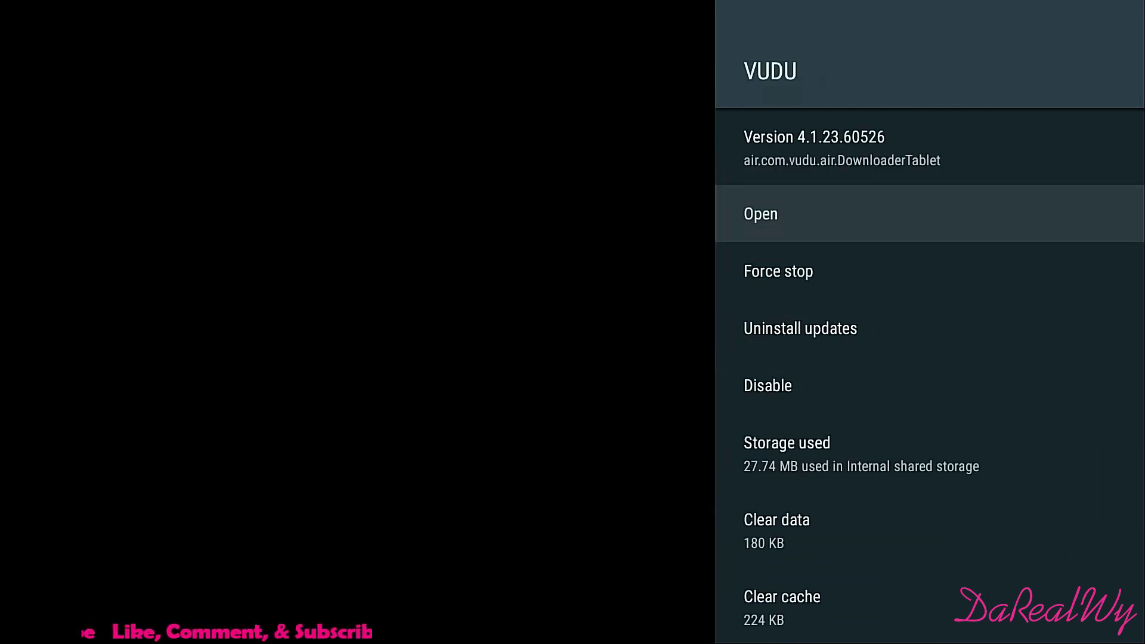
key(Down)
key(Down)
key(Down)
key(Return)
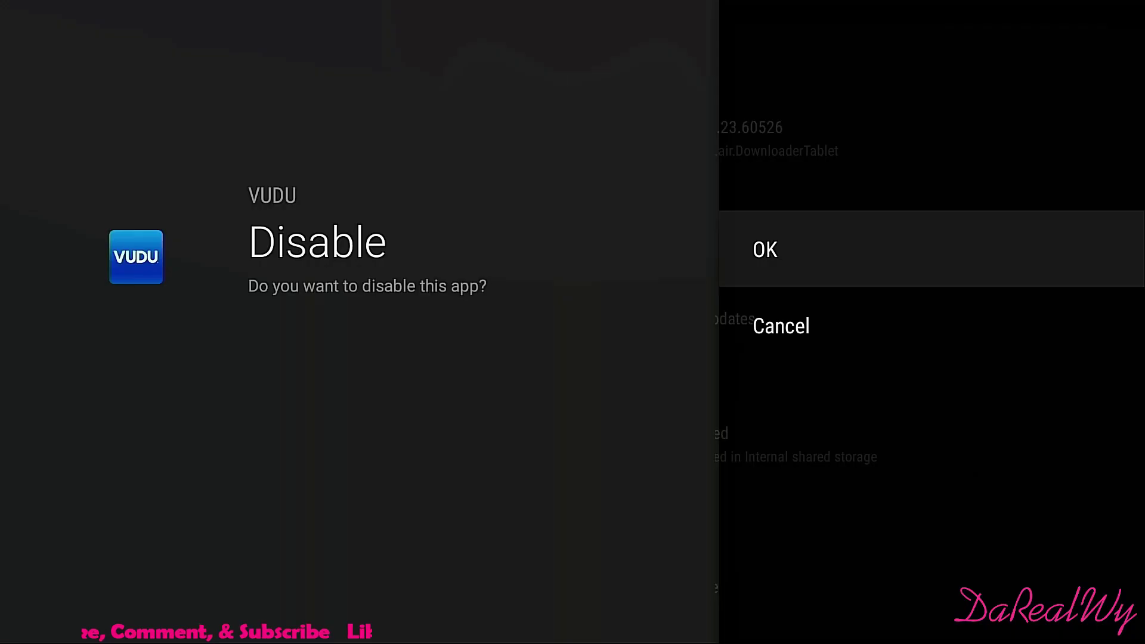
key(Return)
key(Escape)
Disable YouTube and back out to the home screen.
key(Down)
key(Return)
key(Down)
key(Down)
key(Down)
key(Return)
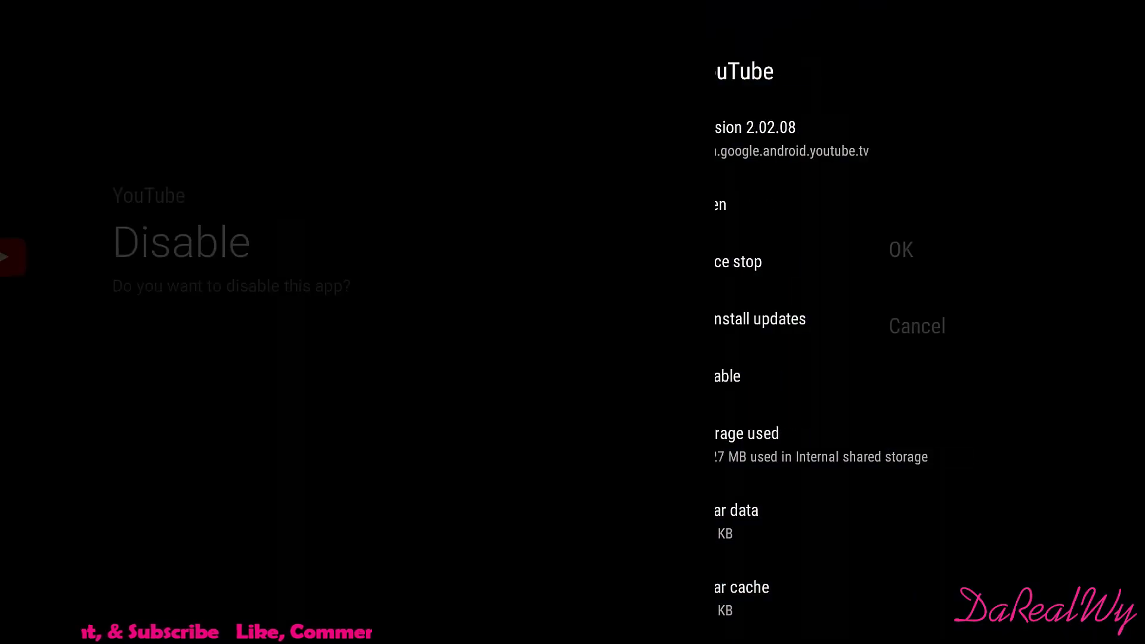
key(Return)
key(Escape)
key(Escape)
key(Escape)
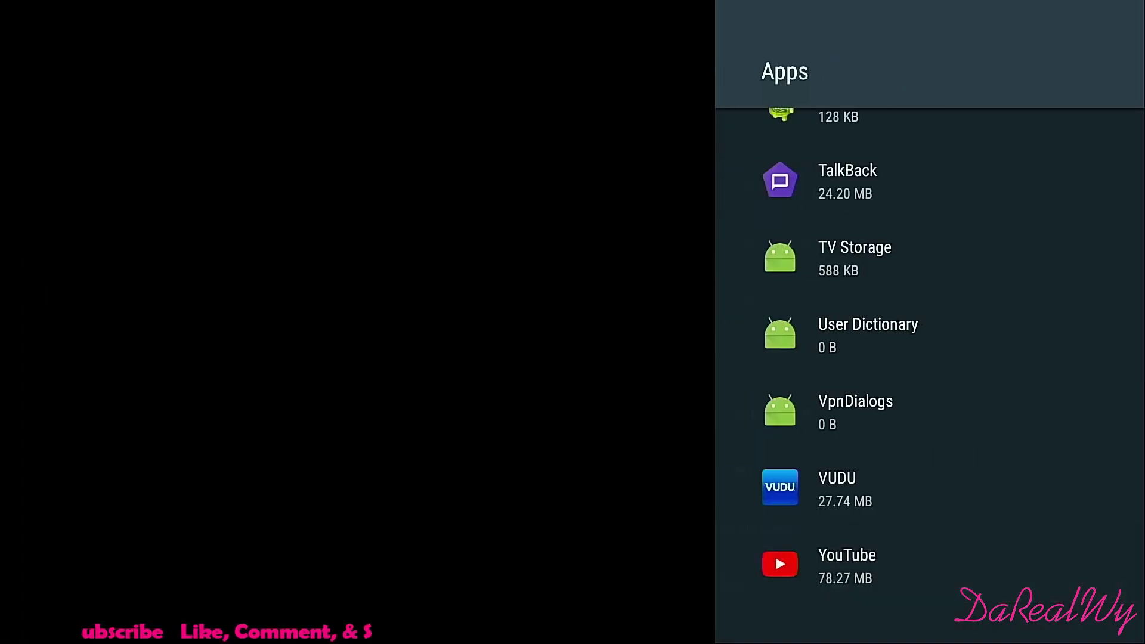
Look over the nearly empty home screen with only the Google Play Store tile, then head to settings.
key(Up)
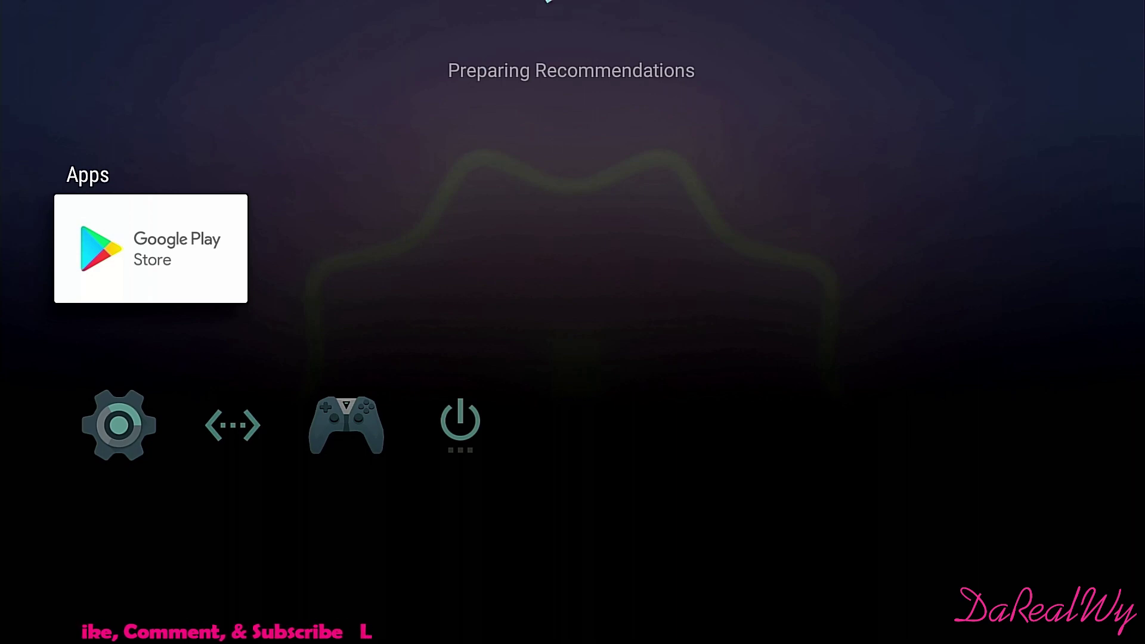
key(Up)
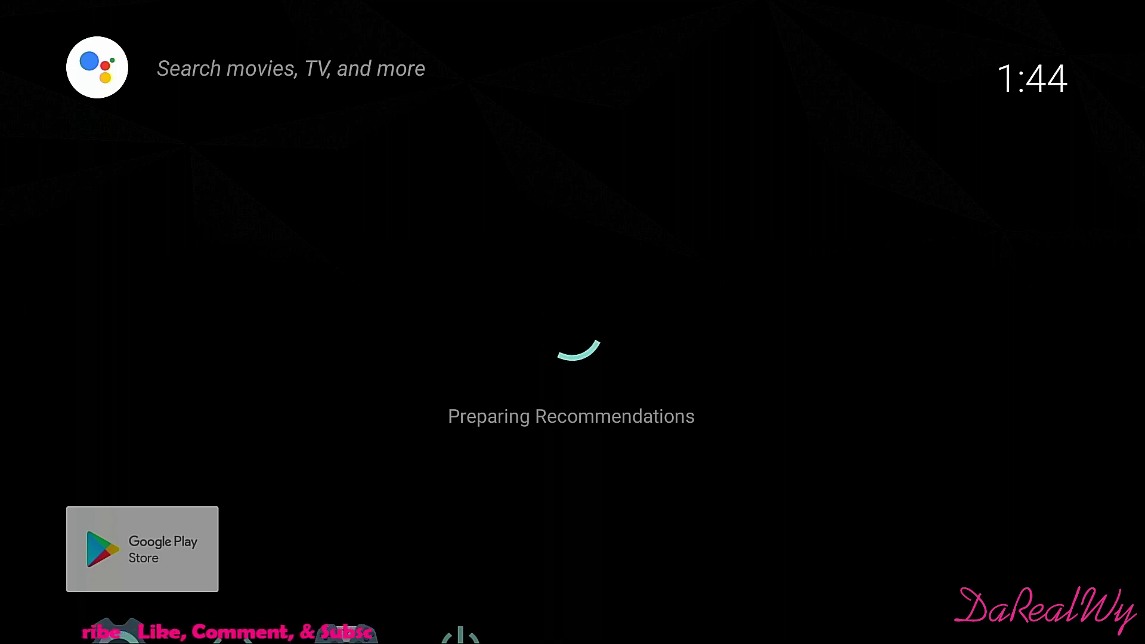
key(Down)
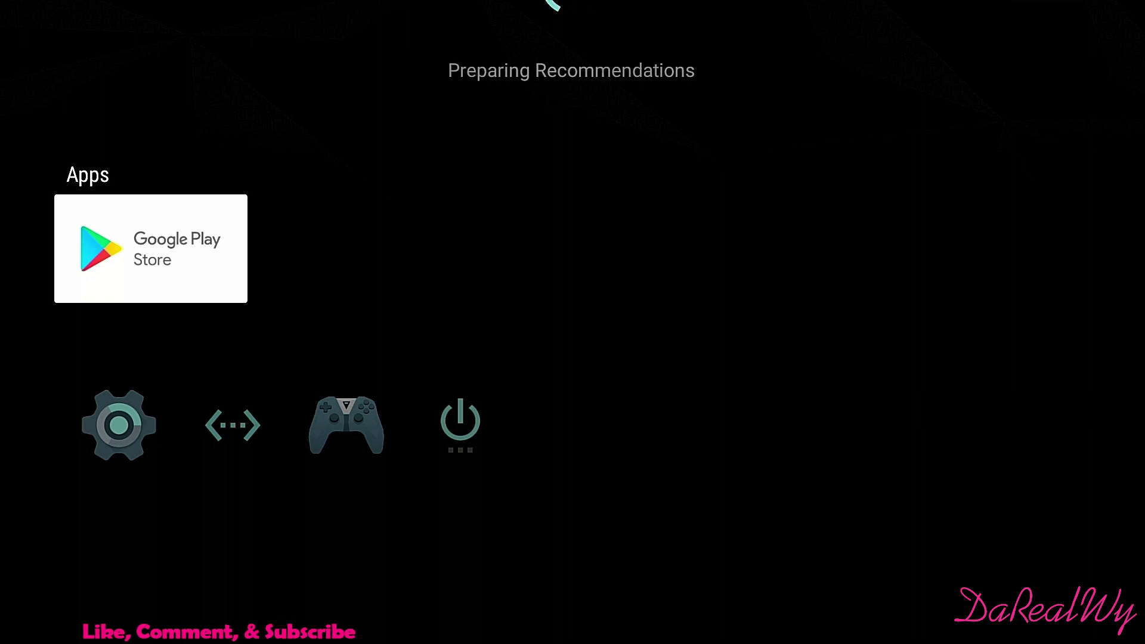
key(Up)
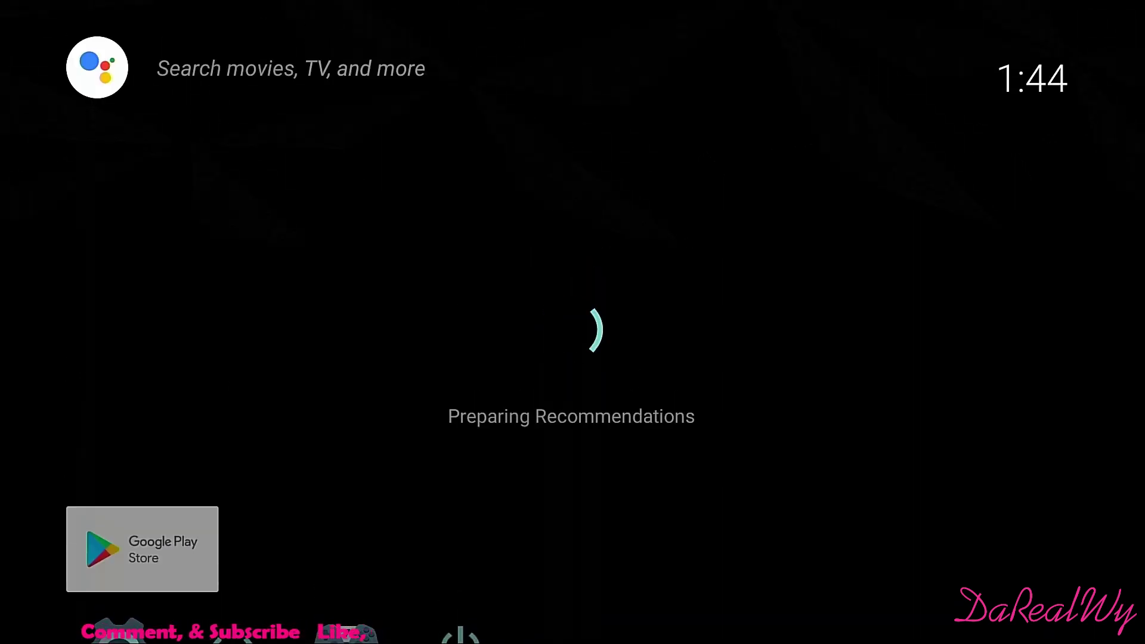
key(Down)
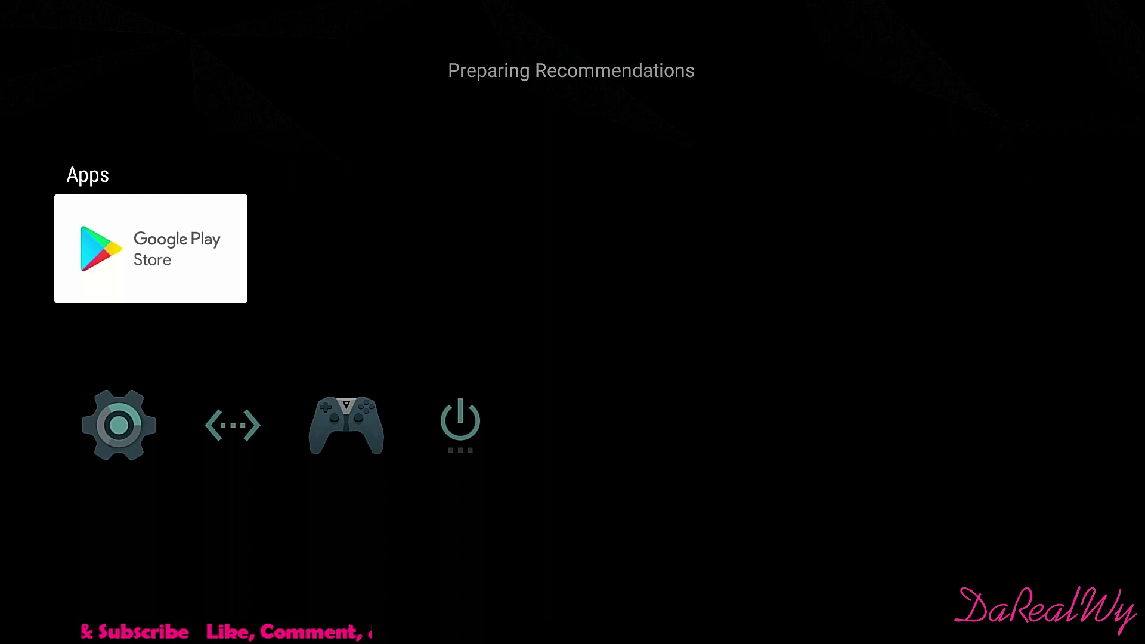
key(Down)
Open Settings > Apps and re-enable Amazon Video.
key(Return)
key(Down)
key(Down)
key(Down)
key(Return)
key(Down)
key(Down)
key(Down)
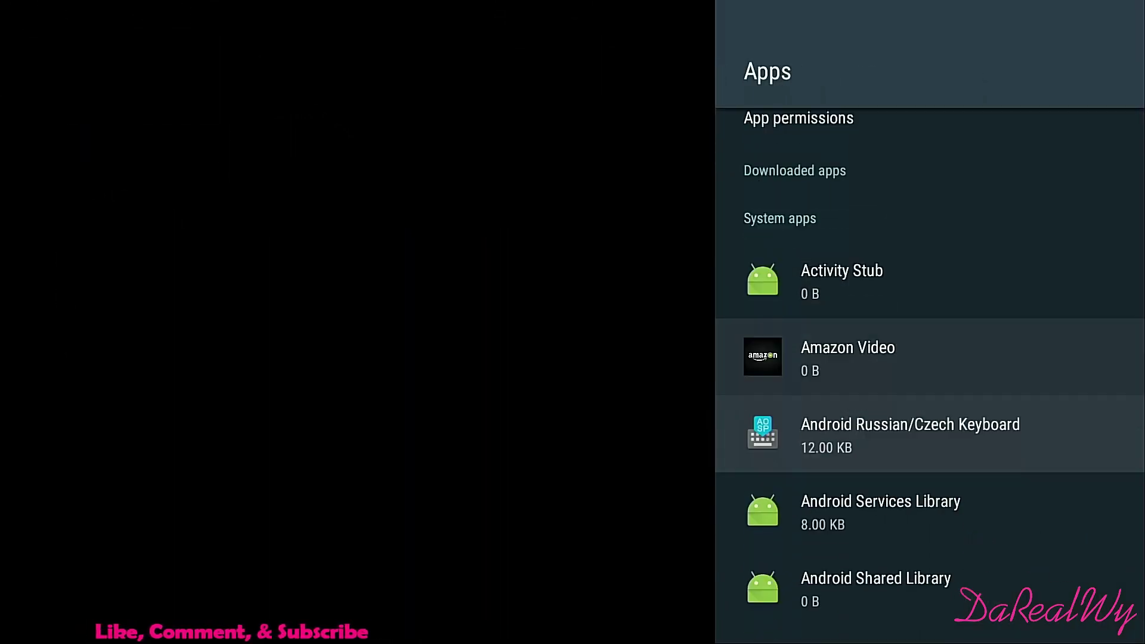
key(Up)
key(Return)
key(Down)
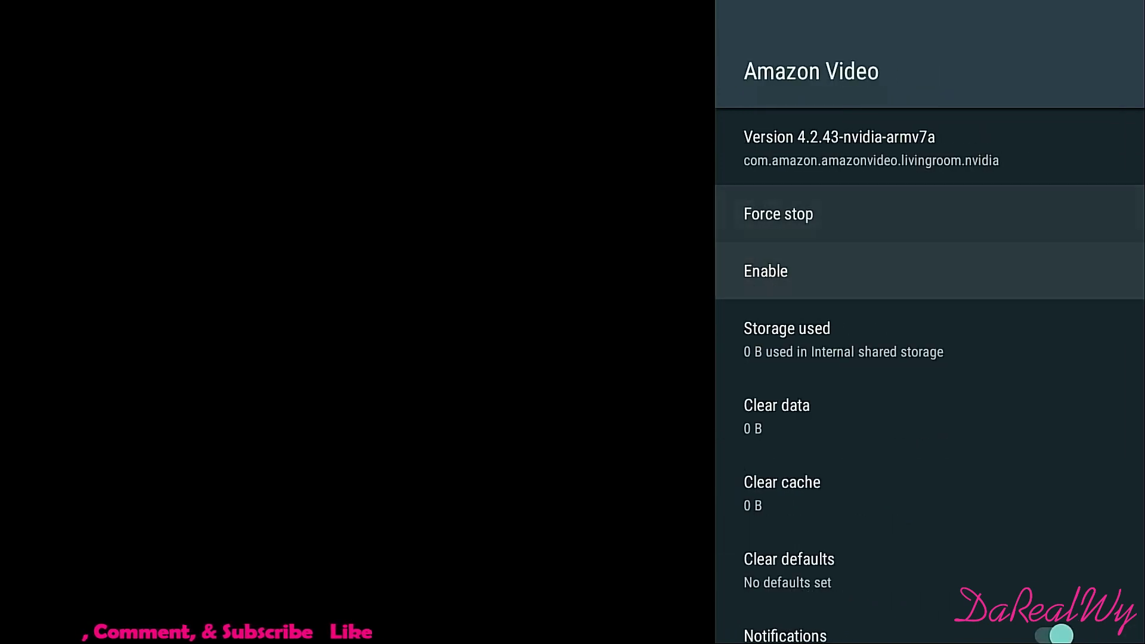
key(Return)
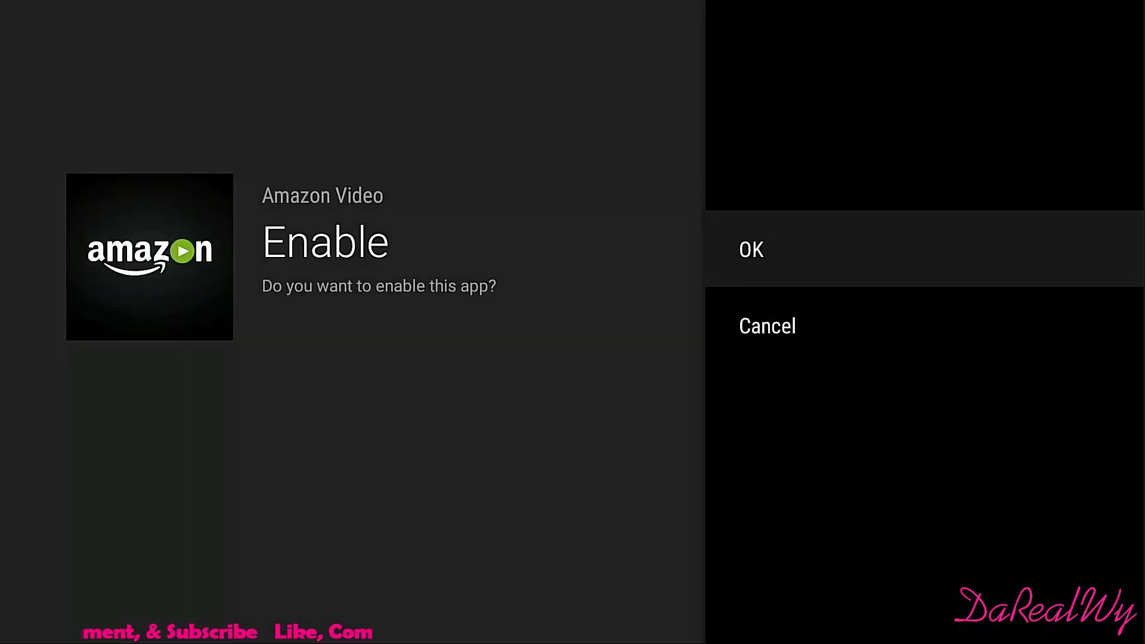
Scroll the system apps list down to Google Play Games and re-enable it.
key(Return)
key(Escape)
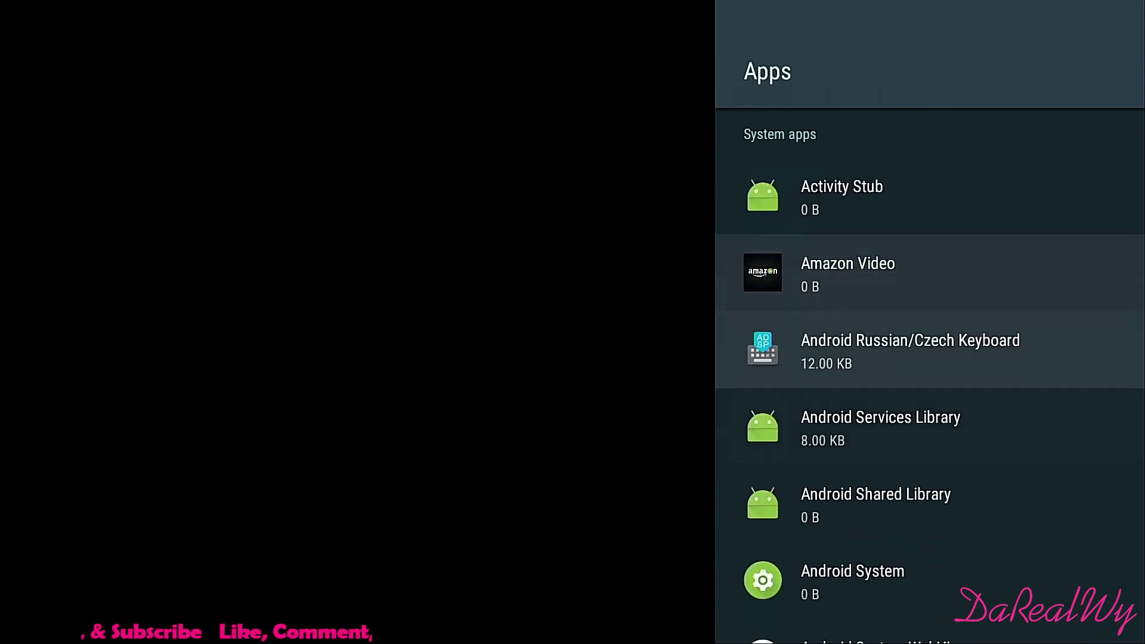
key(Down)
key(Down)
key(Down)
key(Down)
key(Down)
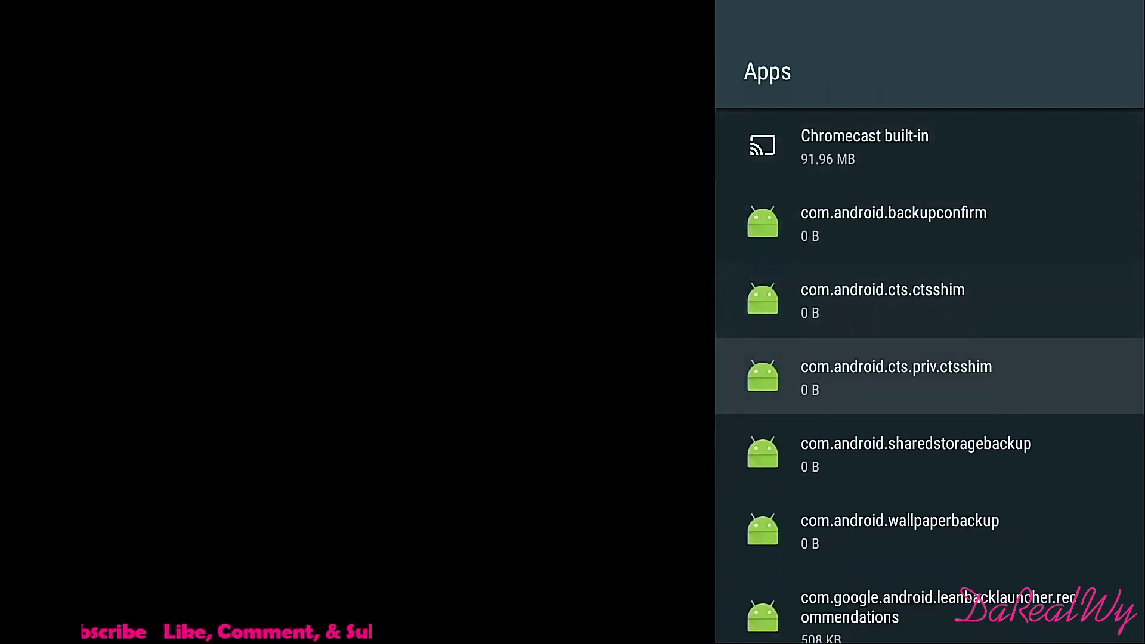
key(Down)
key(Down)
key(Down)
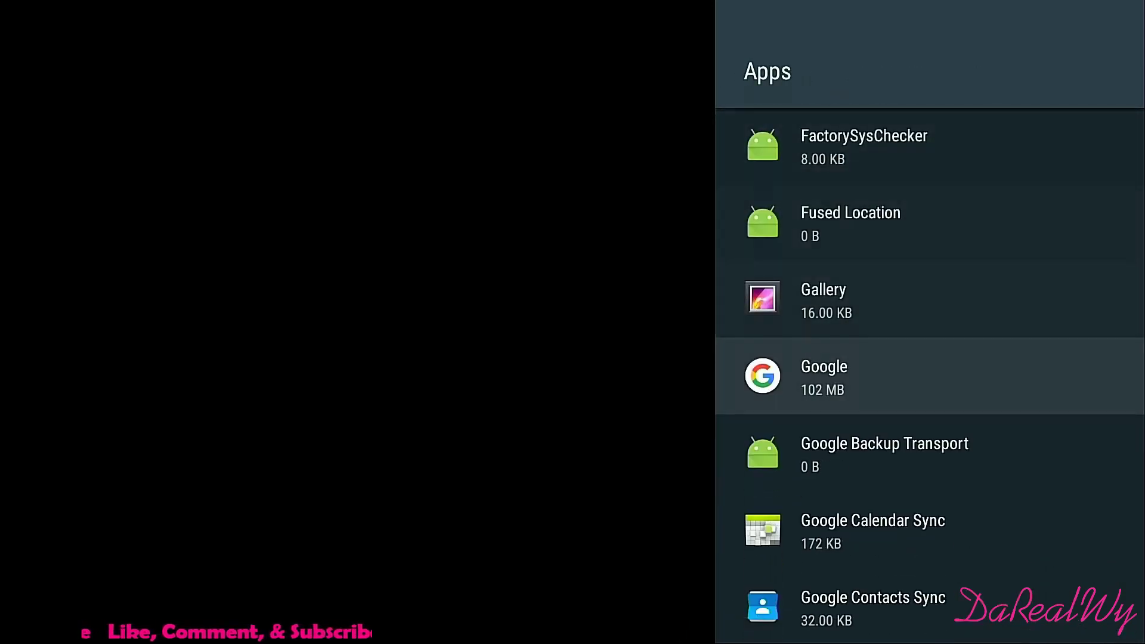
key(Down)
key(Down)
key(Down)
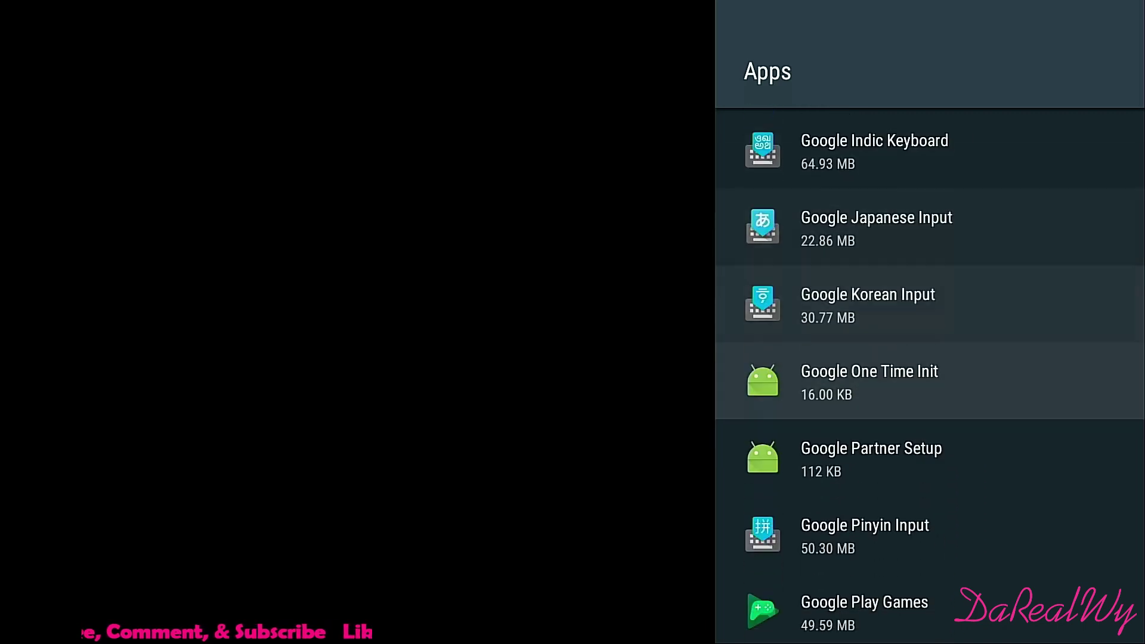
key(Down)
key(Return)
key(Down)
key(Return)
key(Return)
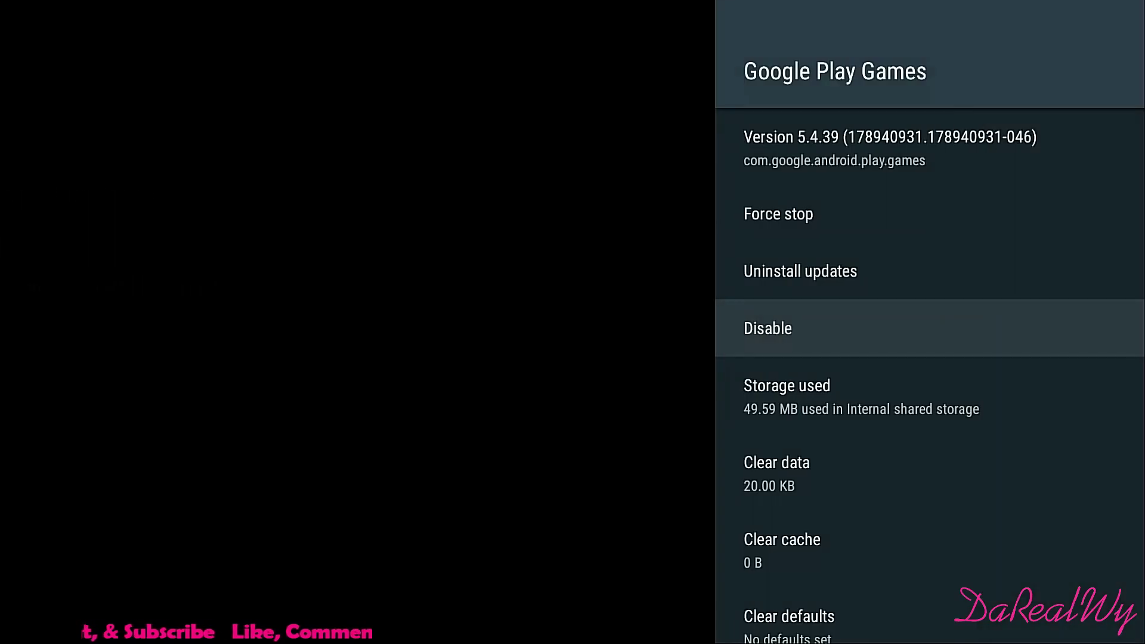
key(Down)
key(Down)
key(Down)
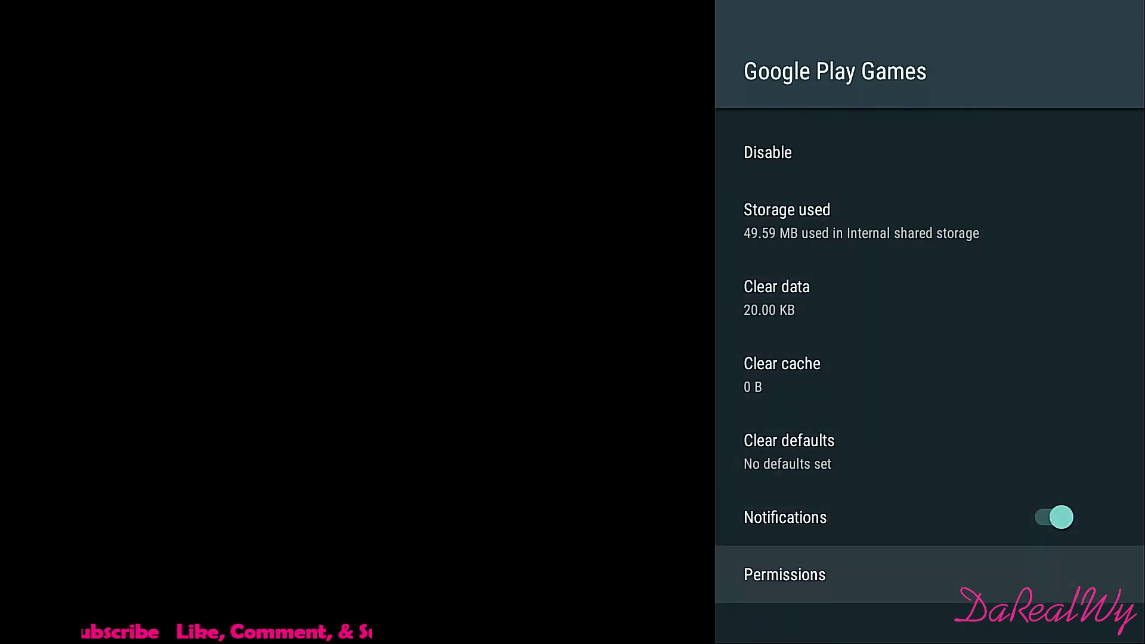
Re-enable NVIDIA Games and return to the Apps list.
key(Escape)
key(Down)
key(Down)
key(Down)
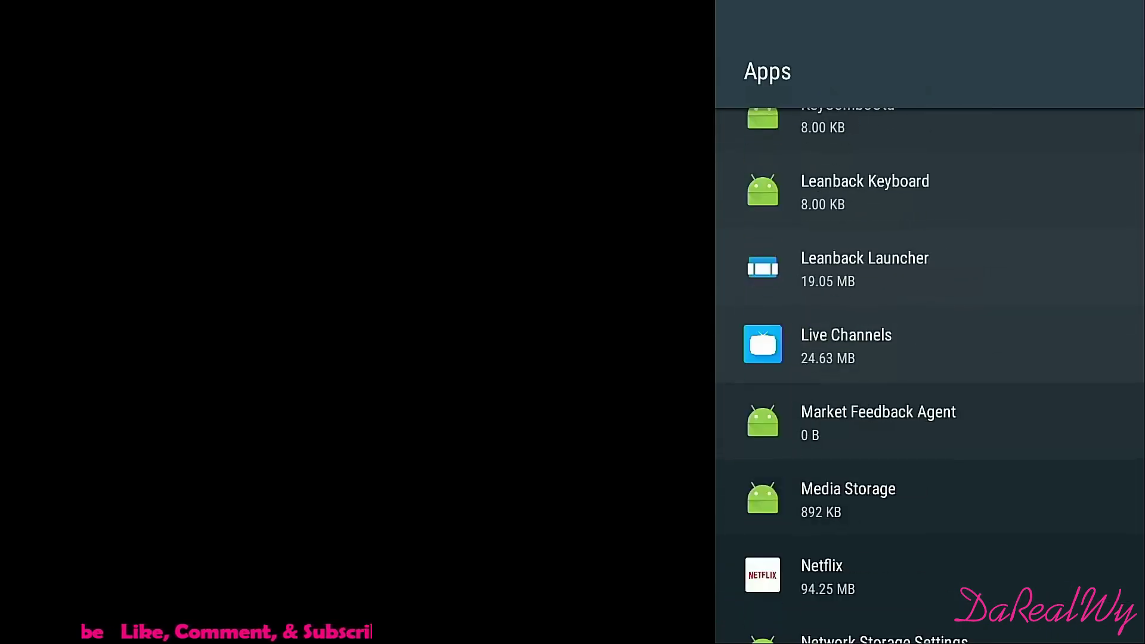
key(Up)
key(Down)
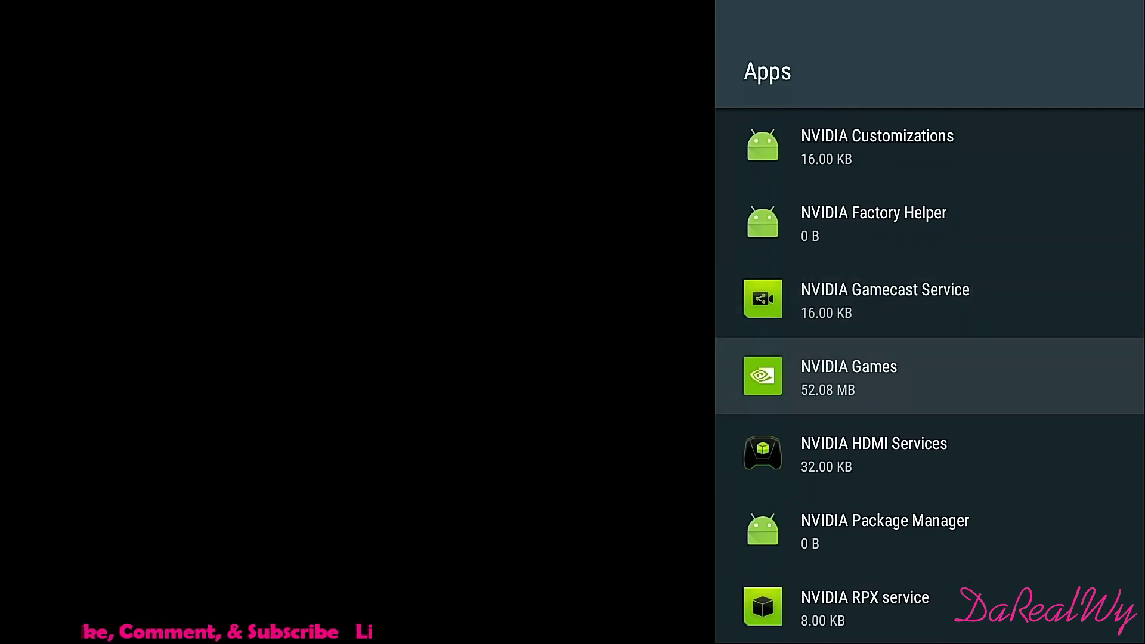
key(Return)
key(Down)
key(Down)
key(Return)
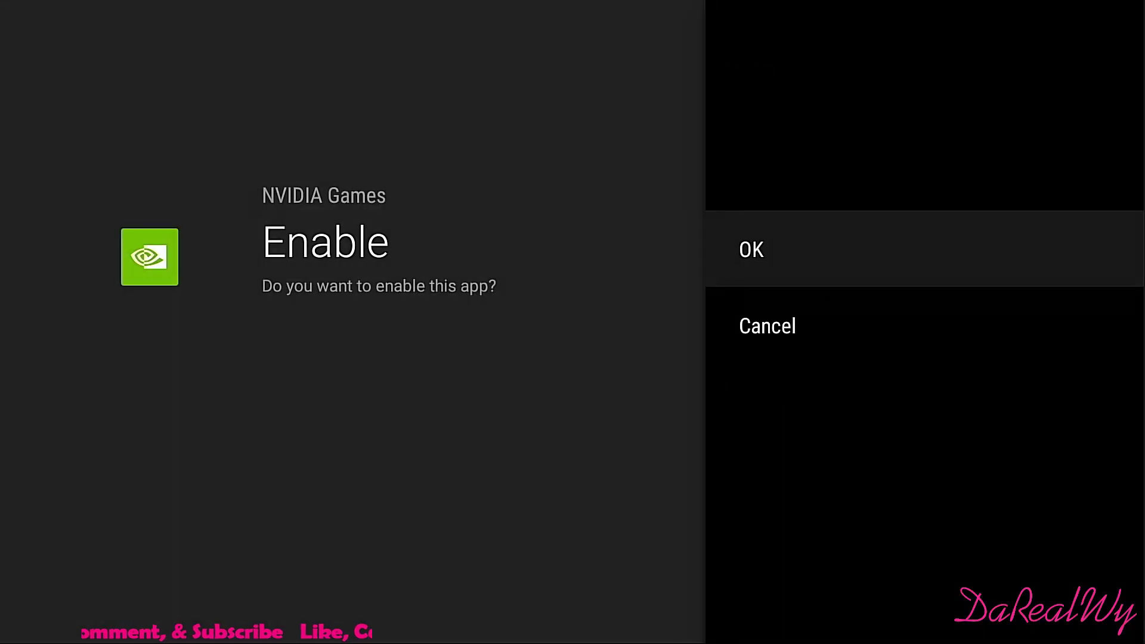
key(Return)
key(Escape)
Scroll down to YouTube and re-enable it.
key(Down)
key(Down)
key(Down)
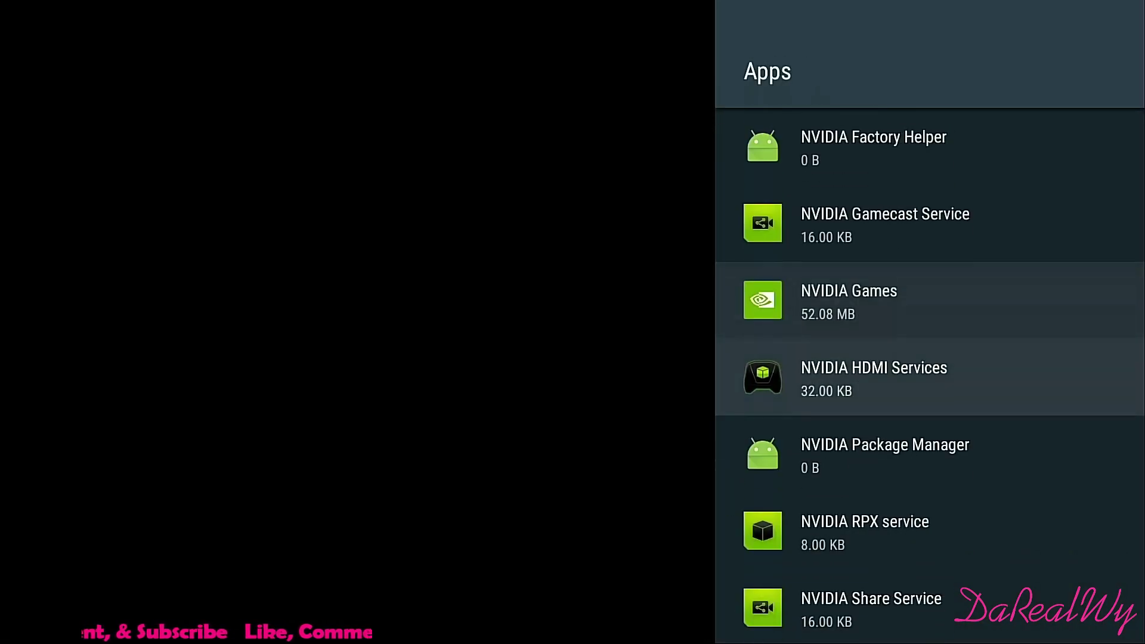
key(Down)
key(Down)
key(Down)
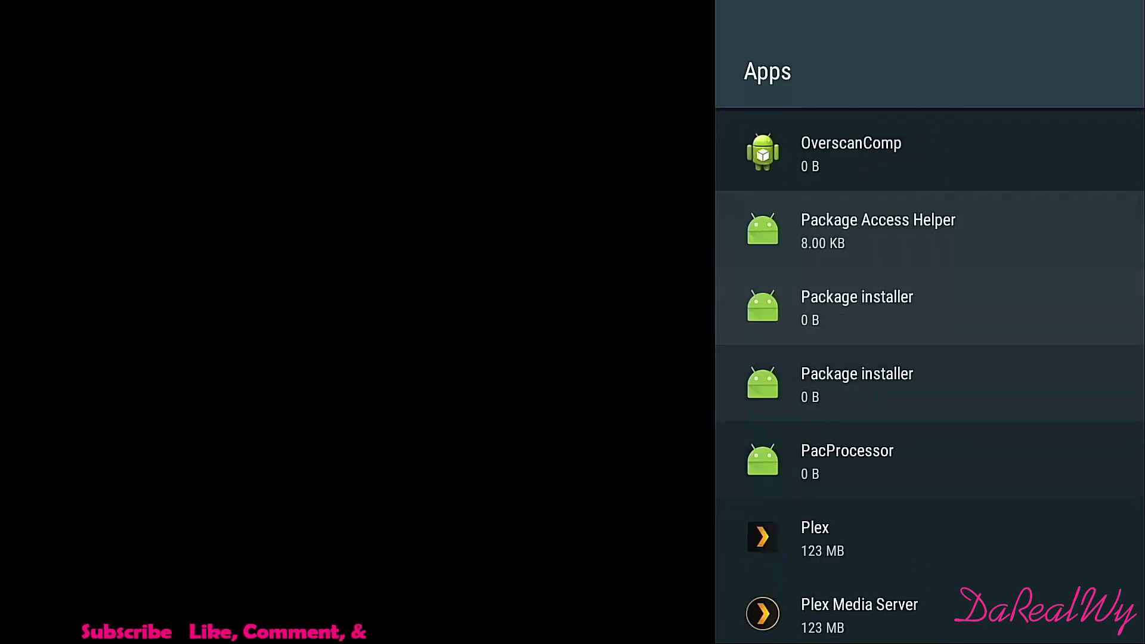
key(Down)
key(Down)
key(Down)
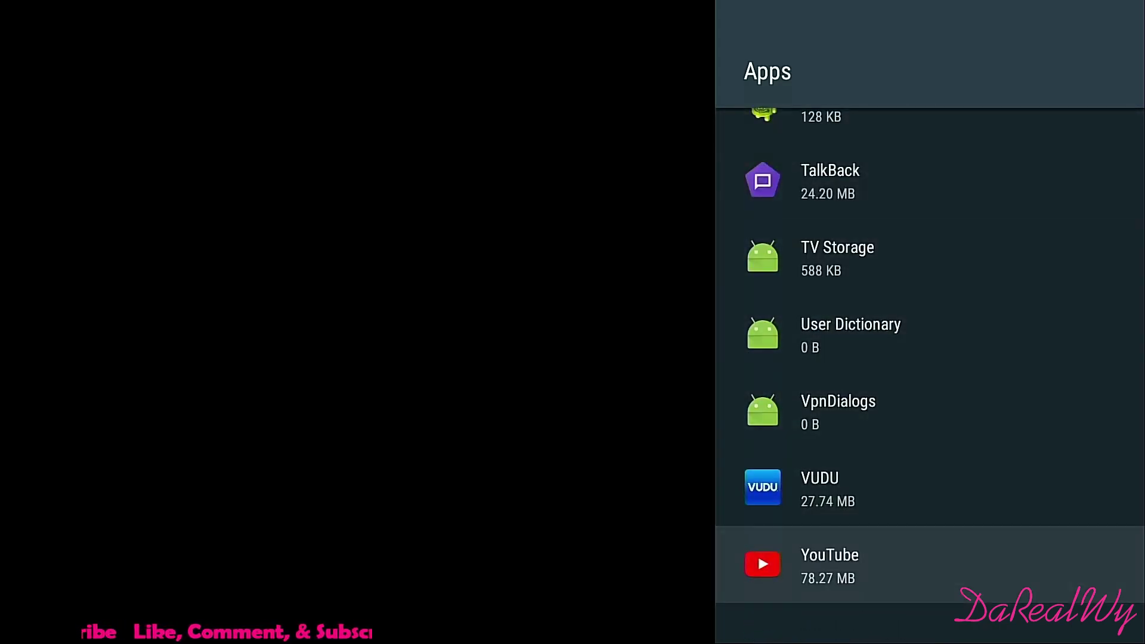
key(Return)
key(Down)
key(Down)
key(Return)
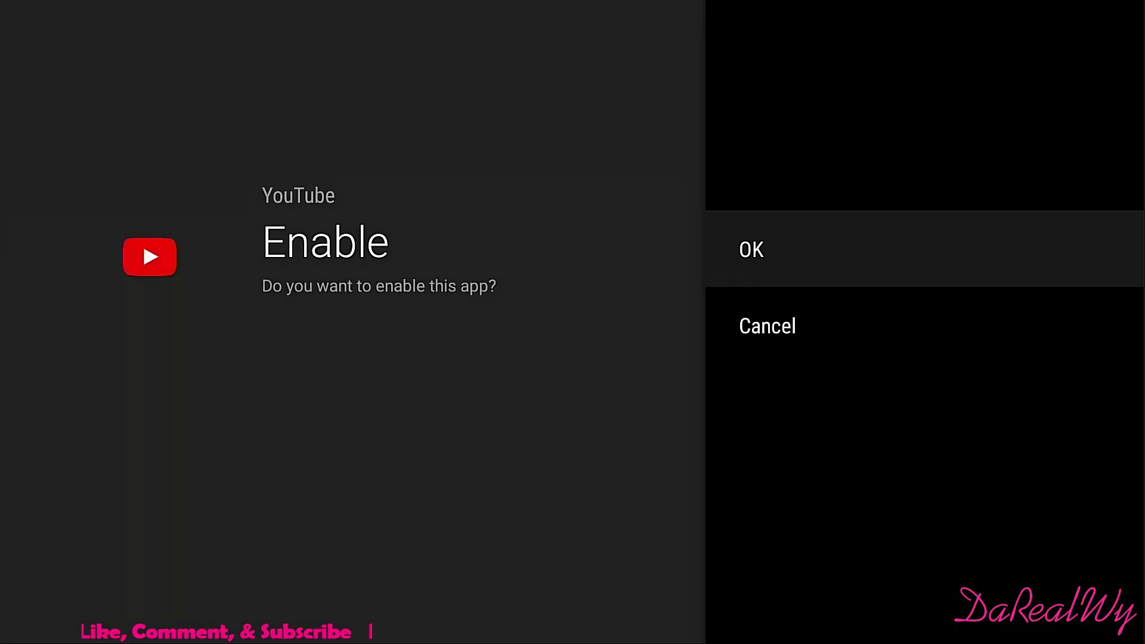
key(Return)
key(Up)
key(Up)
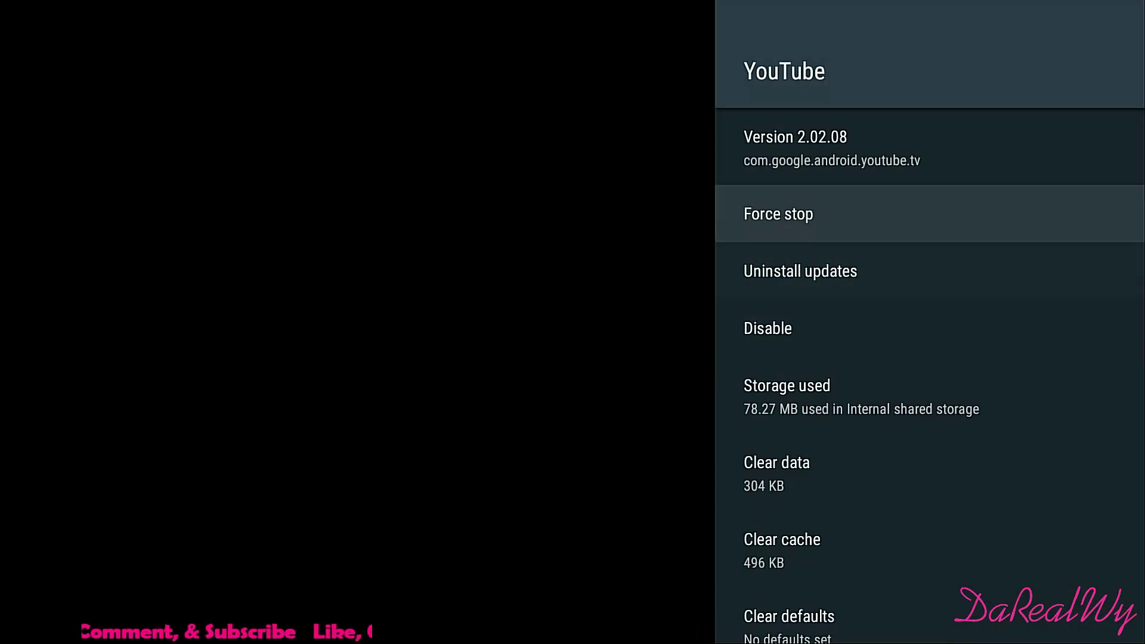
key(Escape)
Move back up to Plex and re-enable it, then open Plex Media Server's details.
key(Up)
key(Up)
key(Up)
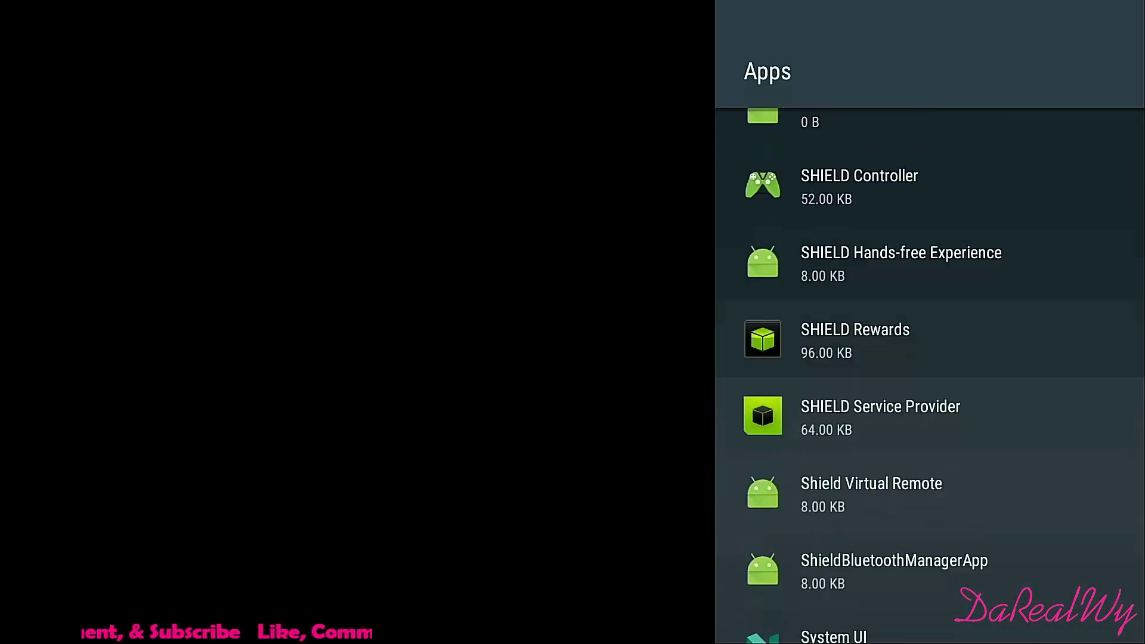
key(Up)
key(Up)
key(Up)
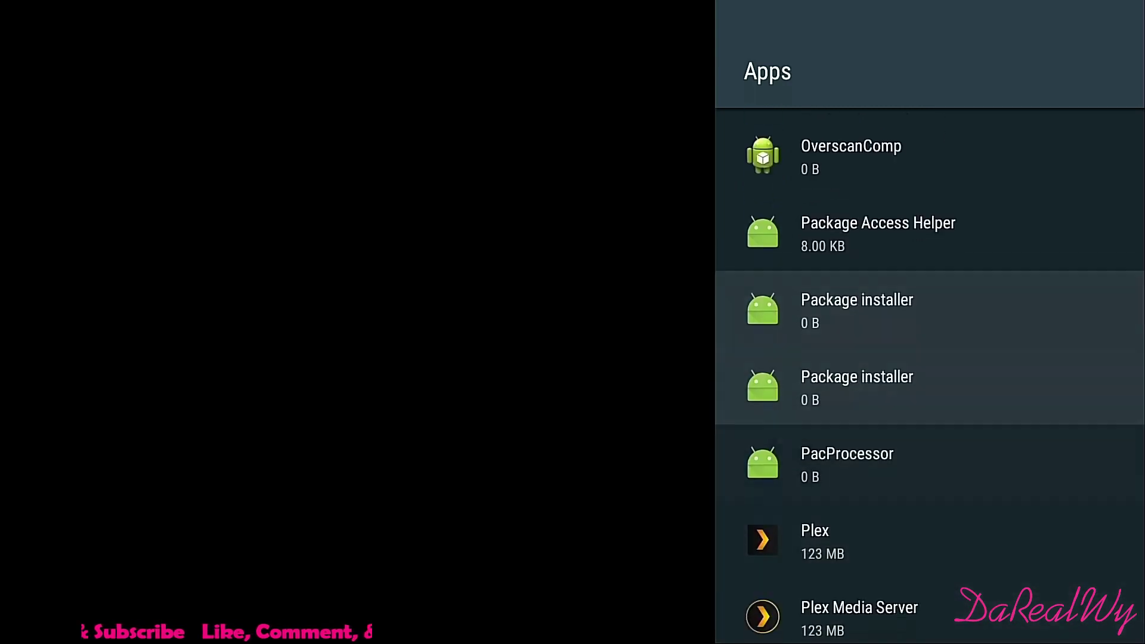
key(Down)
key(Down)
key(Return)
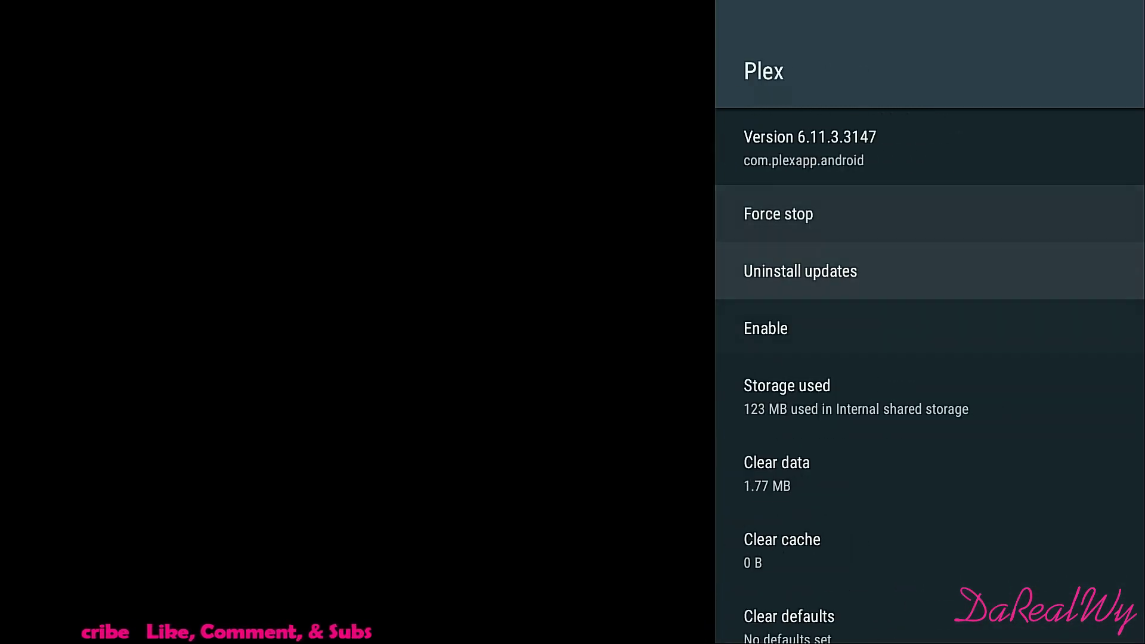
key(Down)
key(Return)
key(Return)
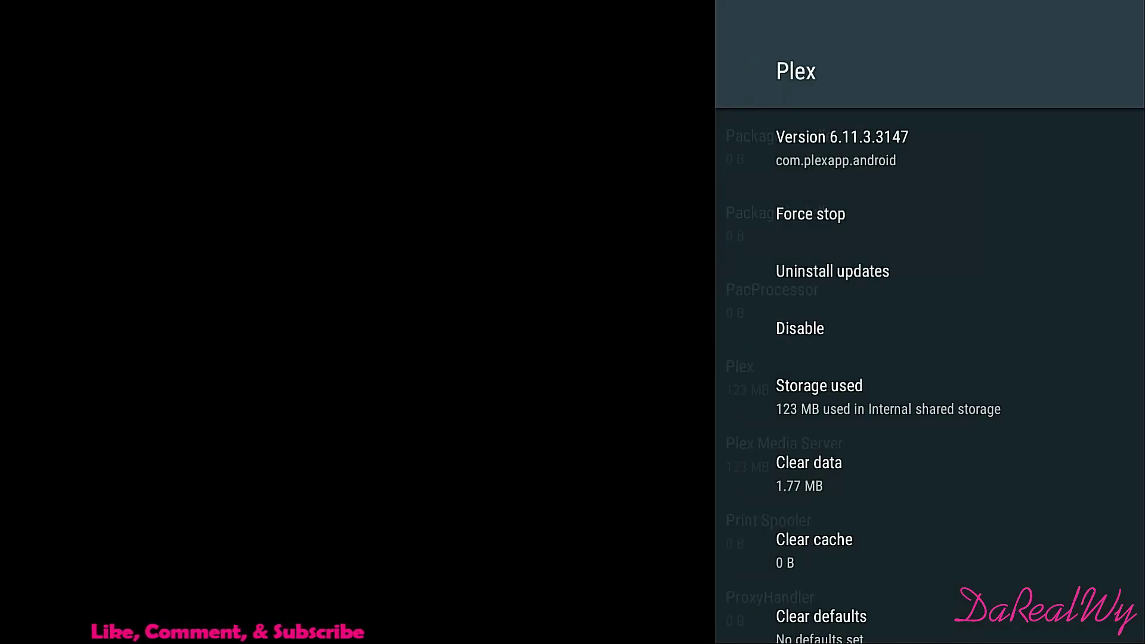
key(Escape)
key(Down)
key(Return)
key(Down)
key(Down)
key(Return)
key(Return)
Confirm enabling Plex Media Server and return to the home screen.
key(Escape)
key(Escape)
key(Escape)
key(Up)
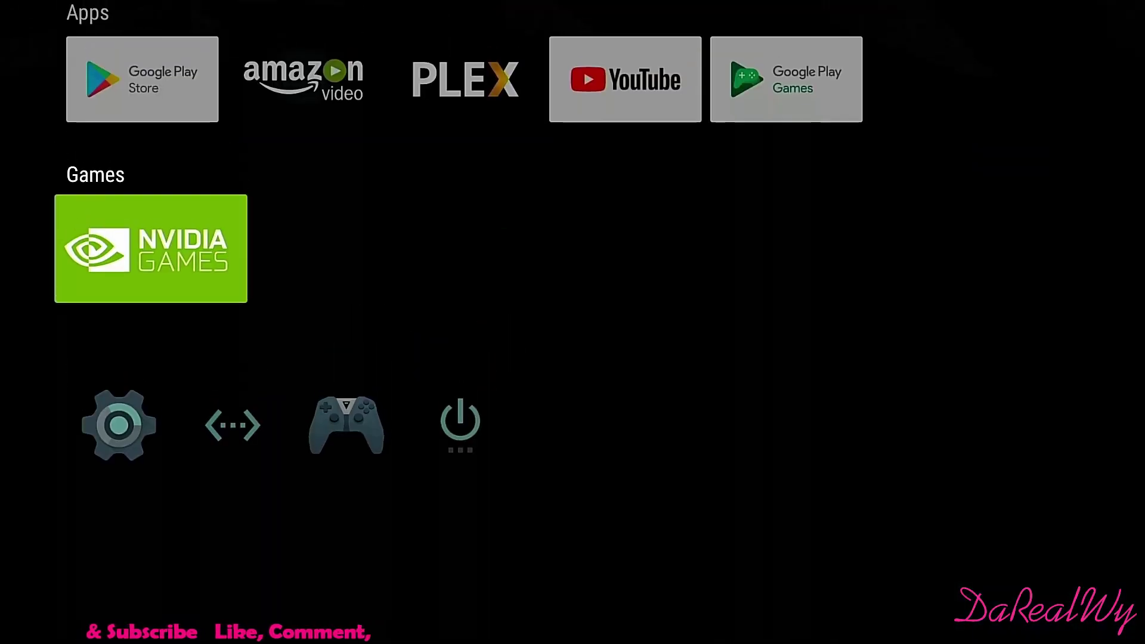
key(Up)
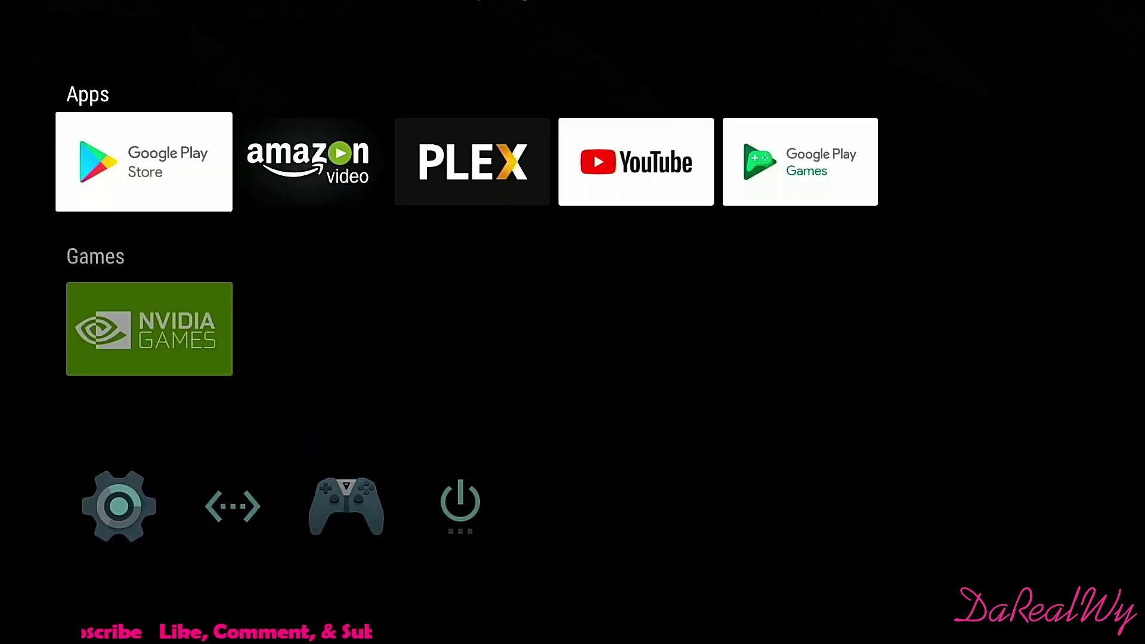
key(Up)
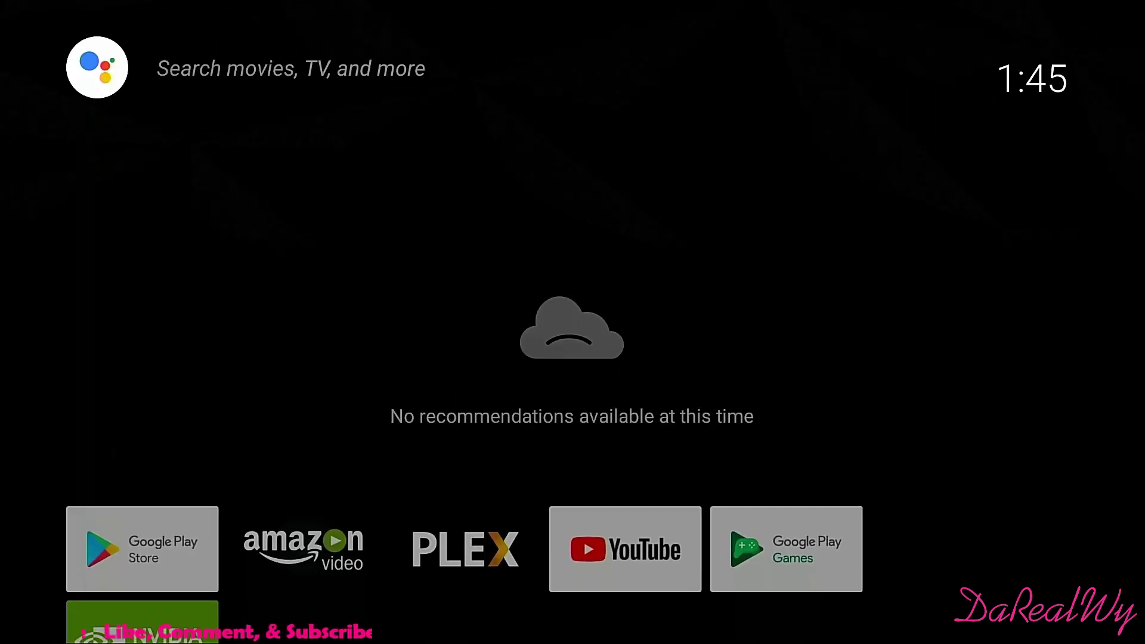
Browse the restored Apps row across Plex and back to the Play Store tile.
key(Down)
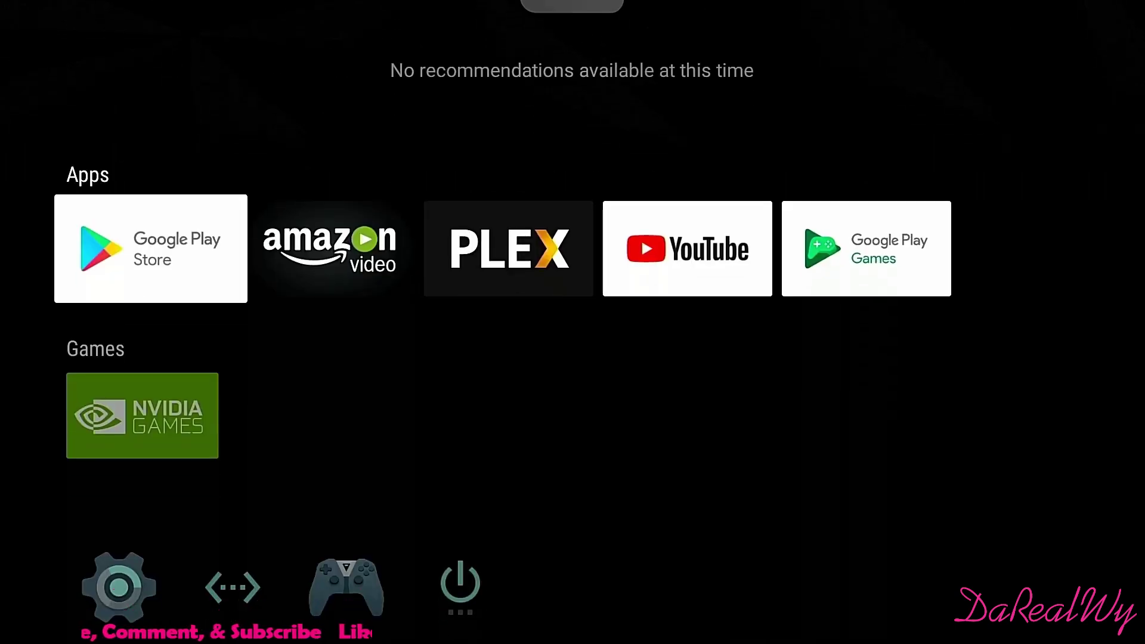
key(Up)
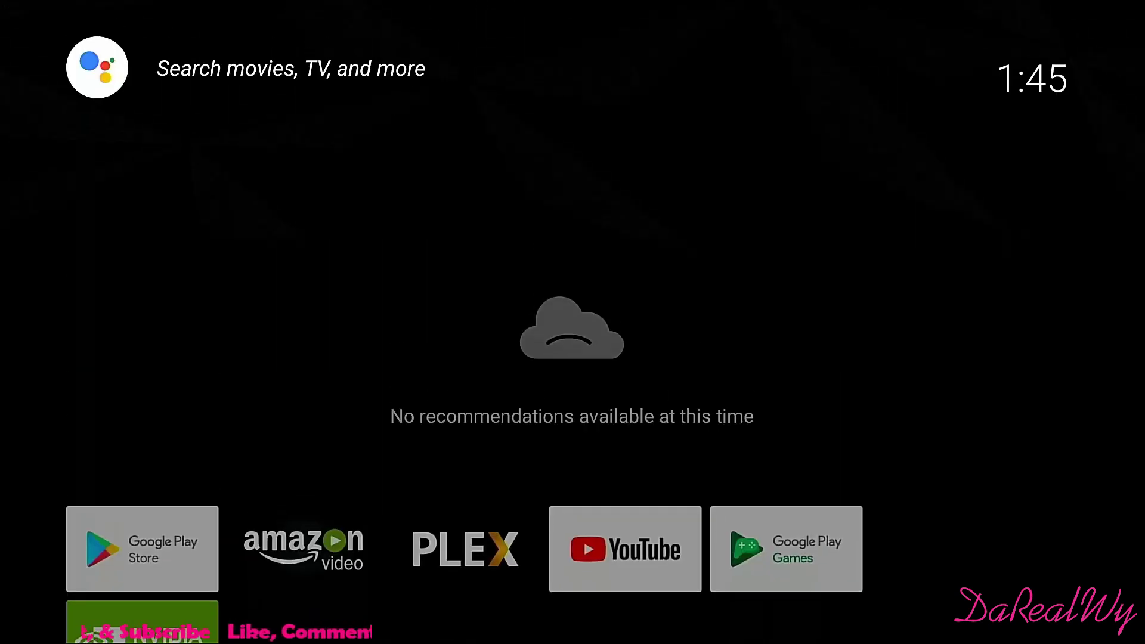
key(Down)
key(Up)
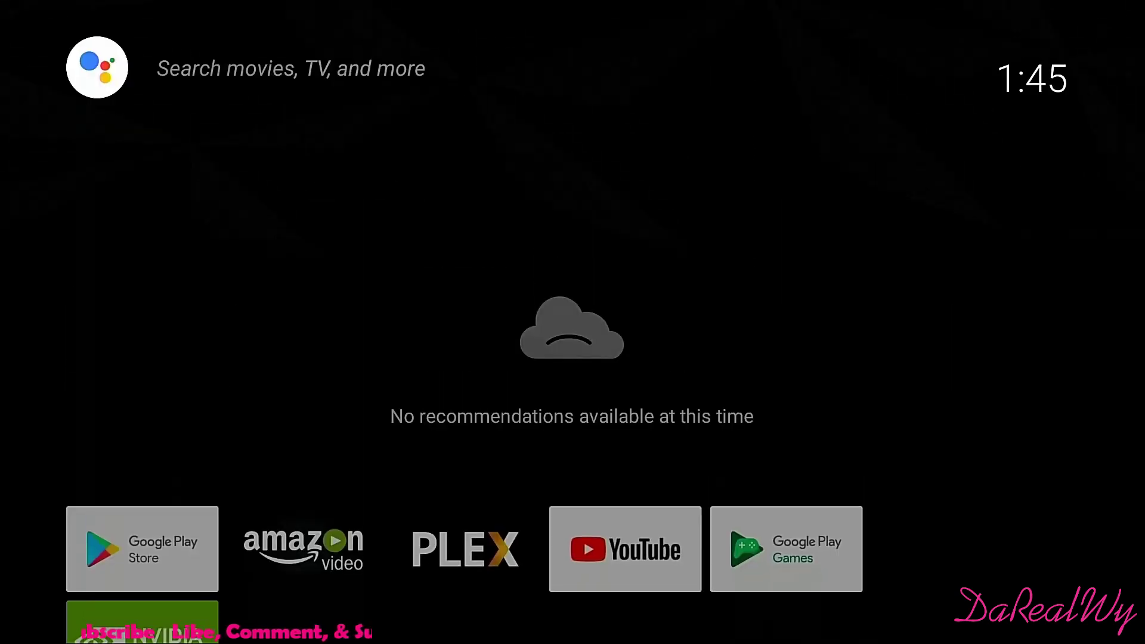
key(Down)
key(Right)
key(Left)
key(Right)
key(Right)
key(Right)
key(Right)
key(Left)
key(Left)
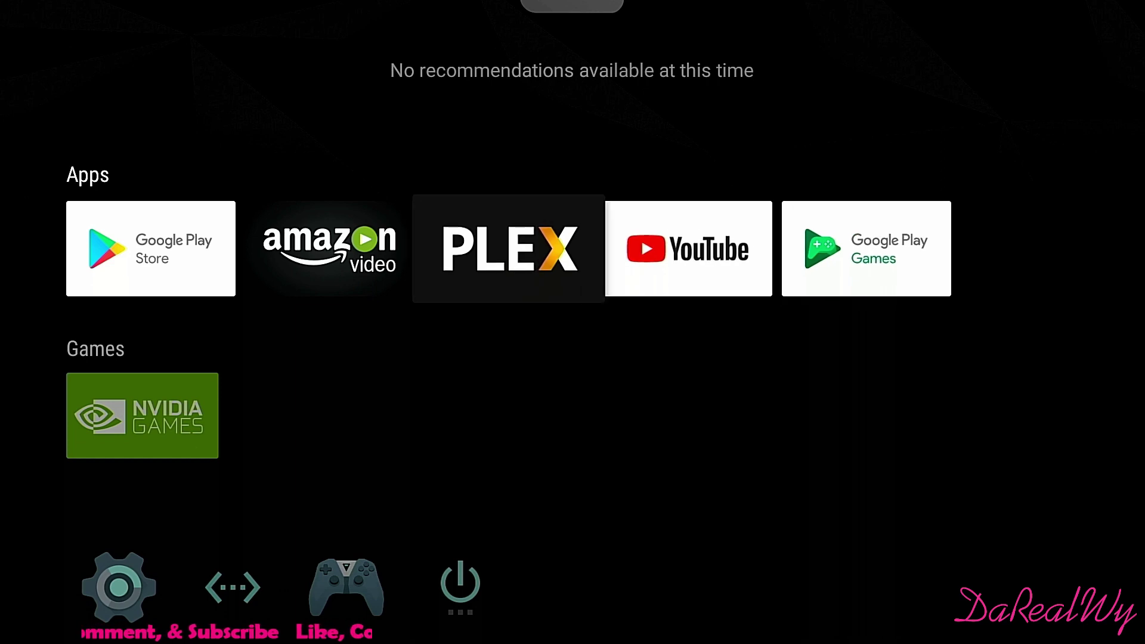
key(Left)
key(Left)
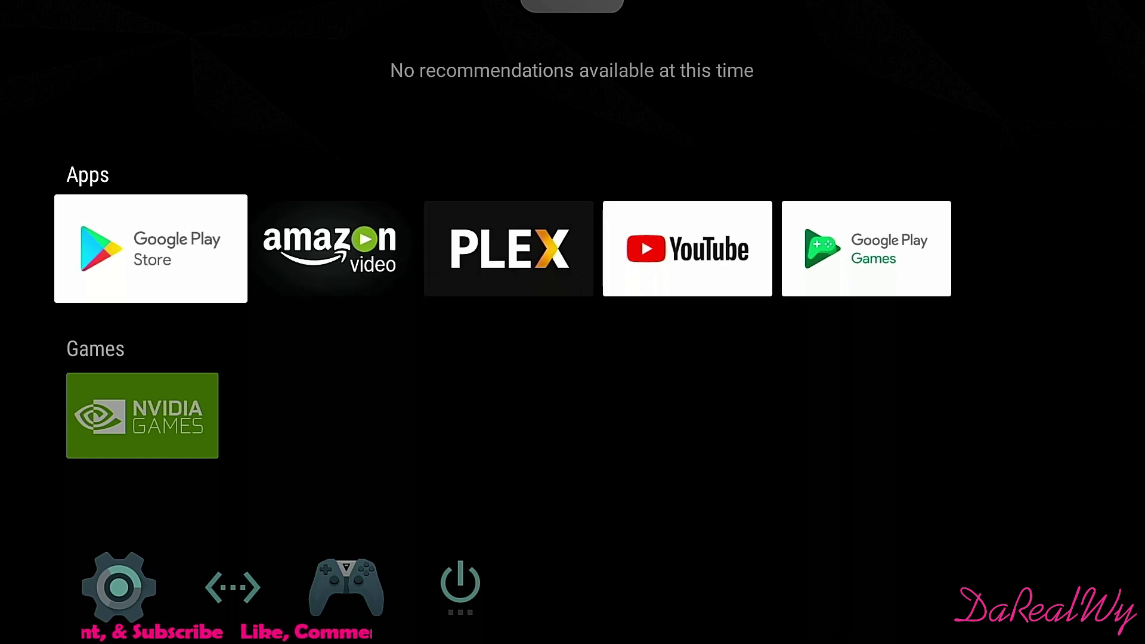